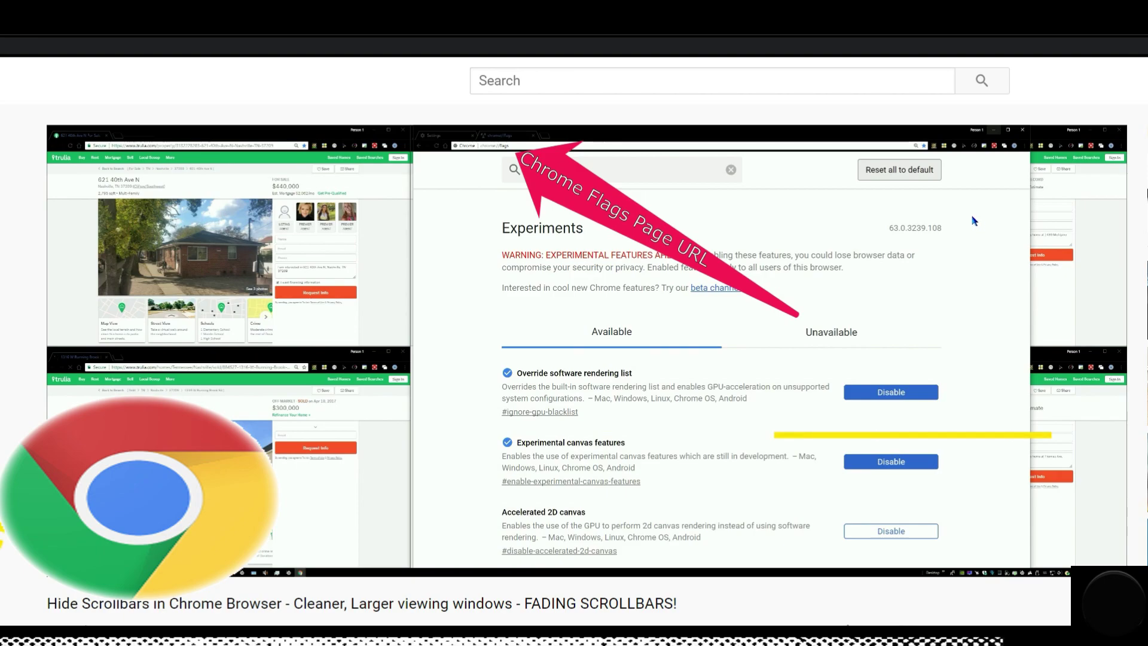
{"action": "scroll", "coordinate": [975, 227], "scroll_direction": "down", "scroll_amount": 5}
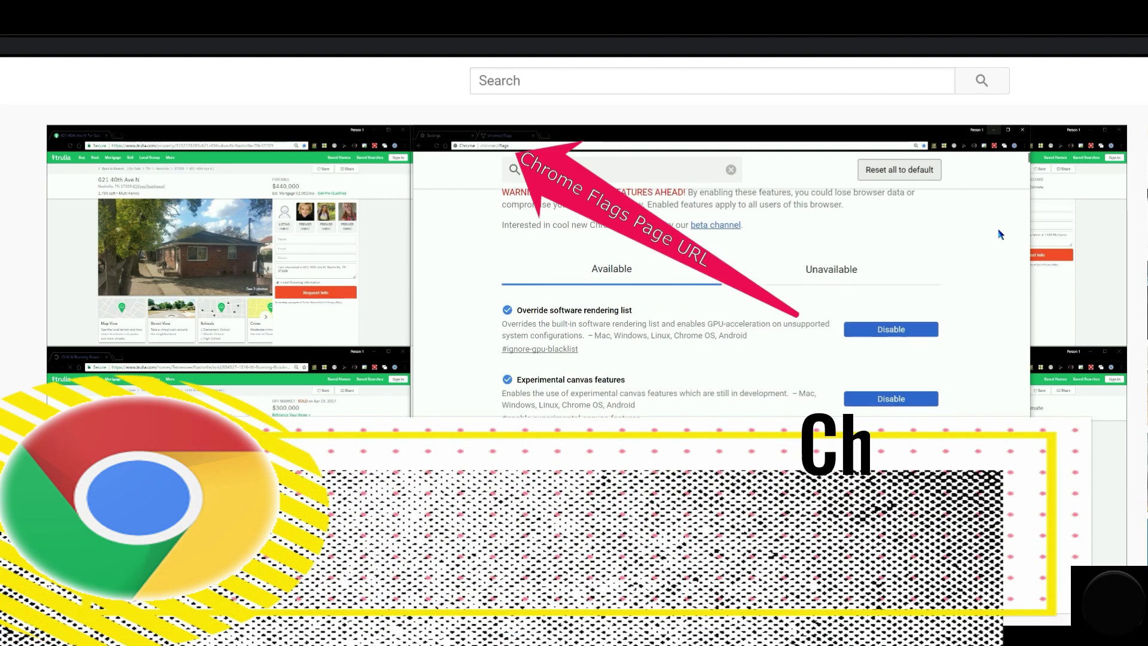
{"action": "scroll", "coordinate": [980, 242], "scroll_direction": "down", "scroll_amount": 6}
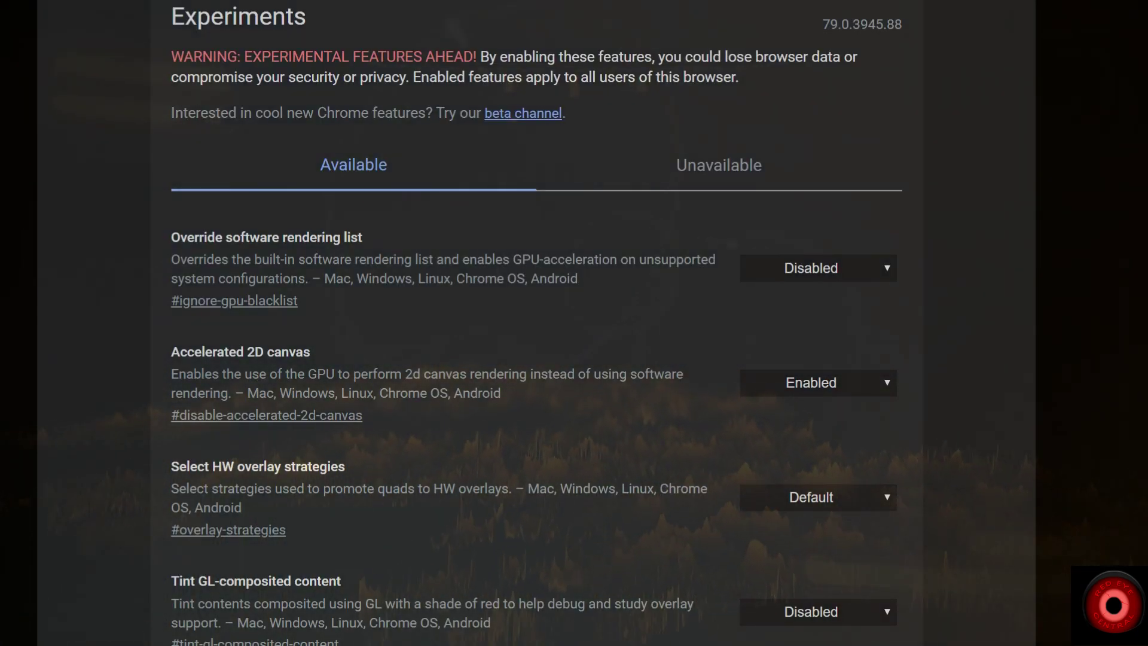
- Search the flags for m76 and set "Temporarily unexpire M76 flags" to Enabled
{"action": "scroll", "coordinate": [538, 359], "scroll_direction": "down", "scroll_amount": 1}
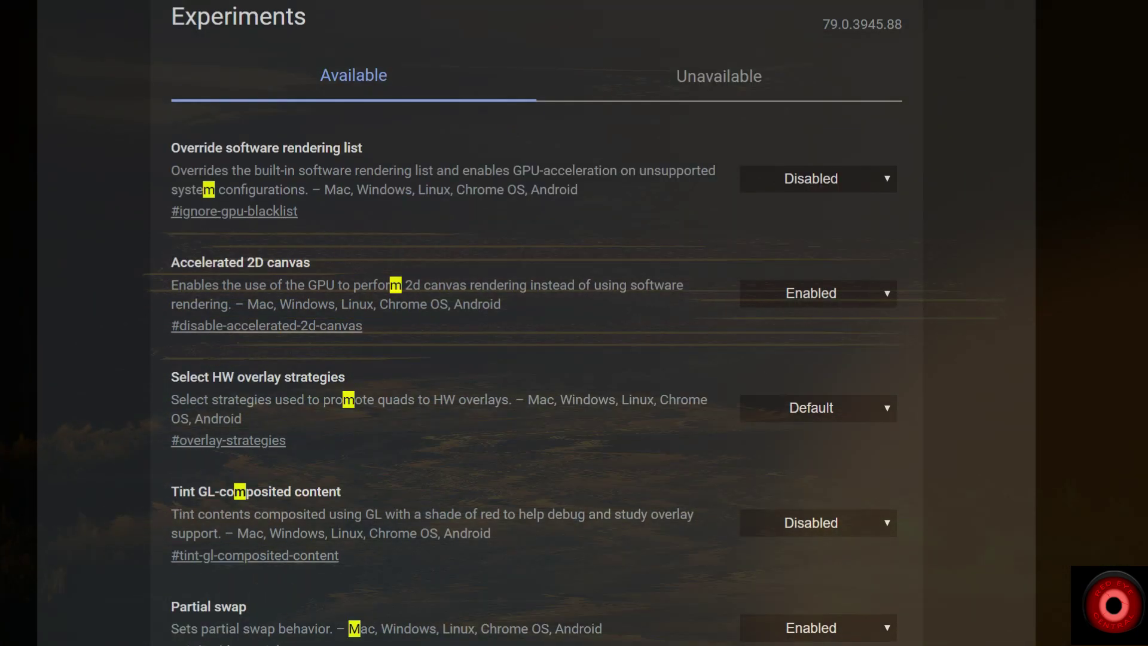
{"action": "type", "text": "76"}
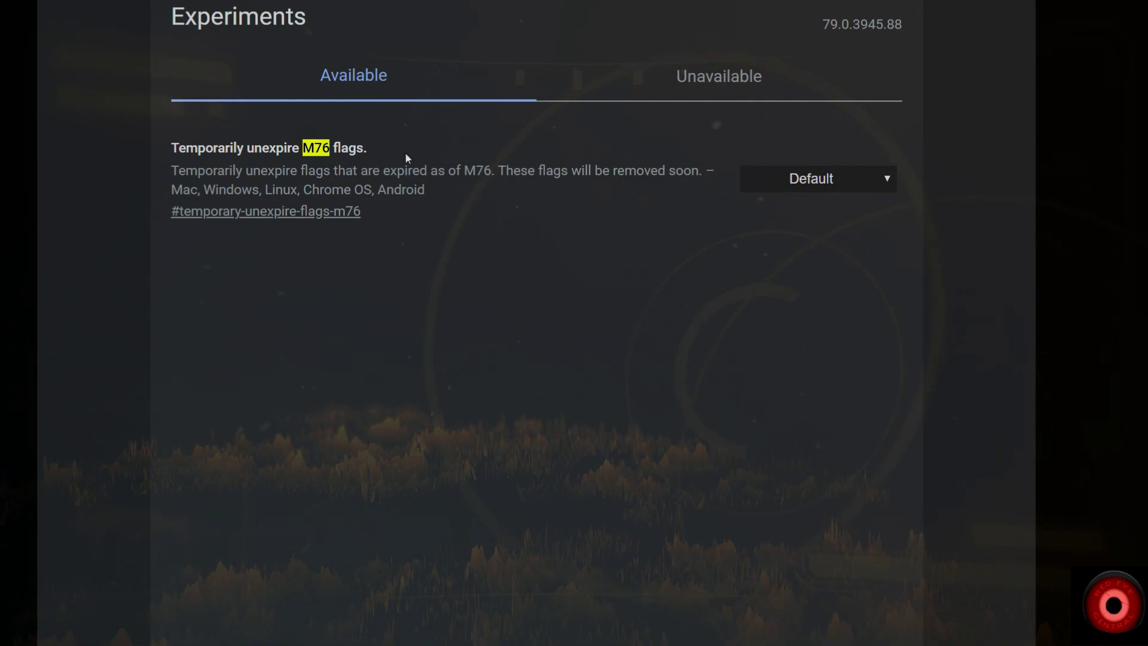
{"action": "left_click", "coordinate": [780, 185]}
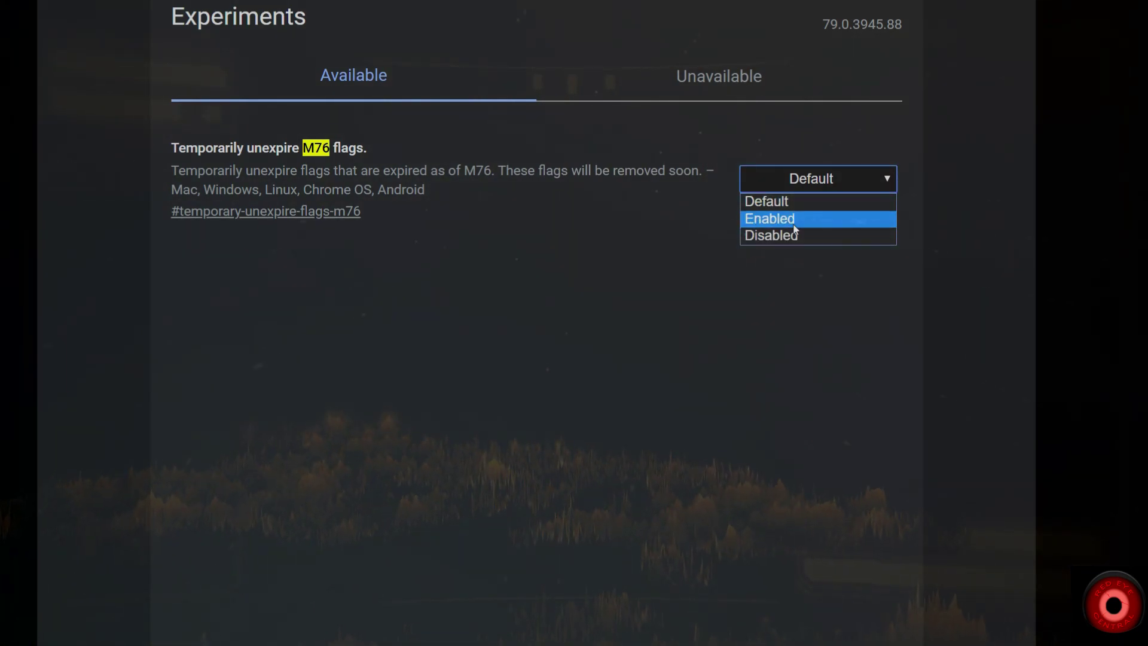
{"action": "left_click", "coordinate": [794, 221]}
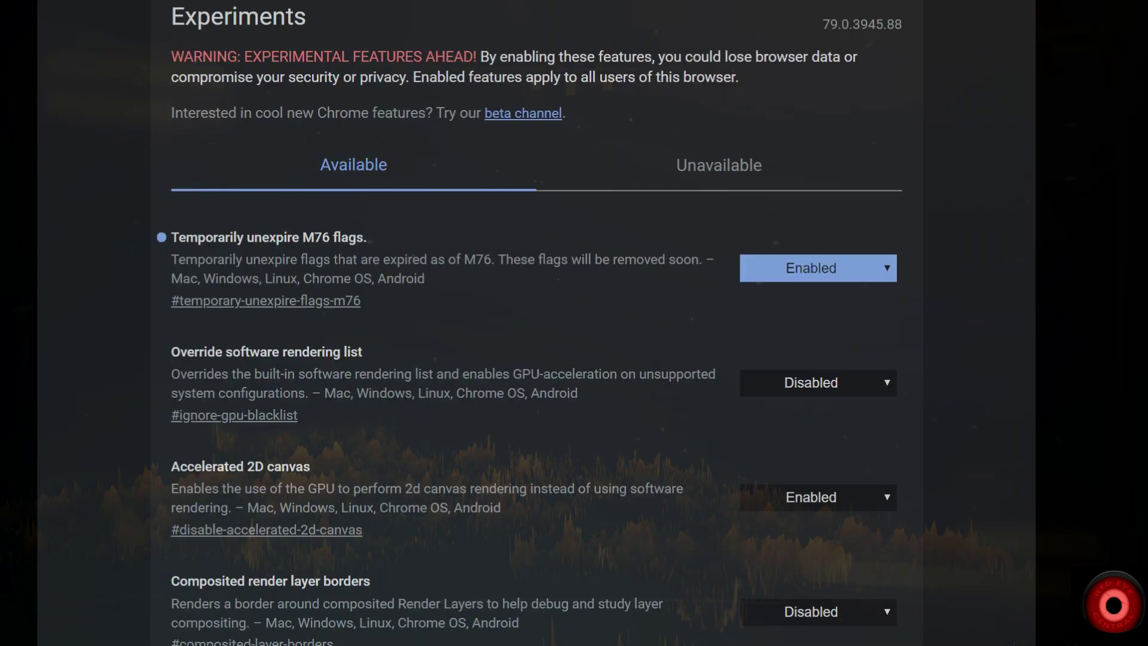
- Search the flags for overlay and set three of the listed overlay flags to Enabled
{"action": "type", "text": "overlay"}
{"action": "left_click", "coordinate": [781, 407]}
{"action": "left_click", "coordinate": [801, 445]}
{"action": "left_click", "coordinate": [812, 522]}
{"action": "left_click", "coordinate": [809, 564]}
{"action": "scroll", "coordinate": [791, 472], "scroll_direction": "down", "scroll_amount": 2}
{"action": "left_click", "coordinate": [793, 503]}
{"action": "left_click", "coordinate": [809, 541]}
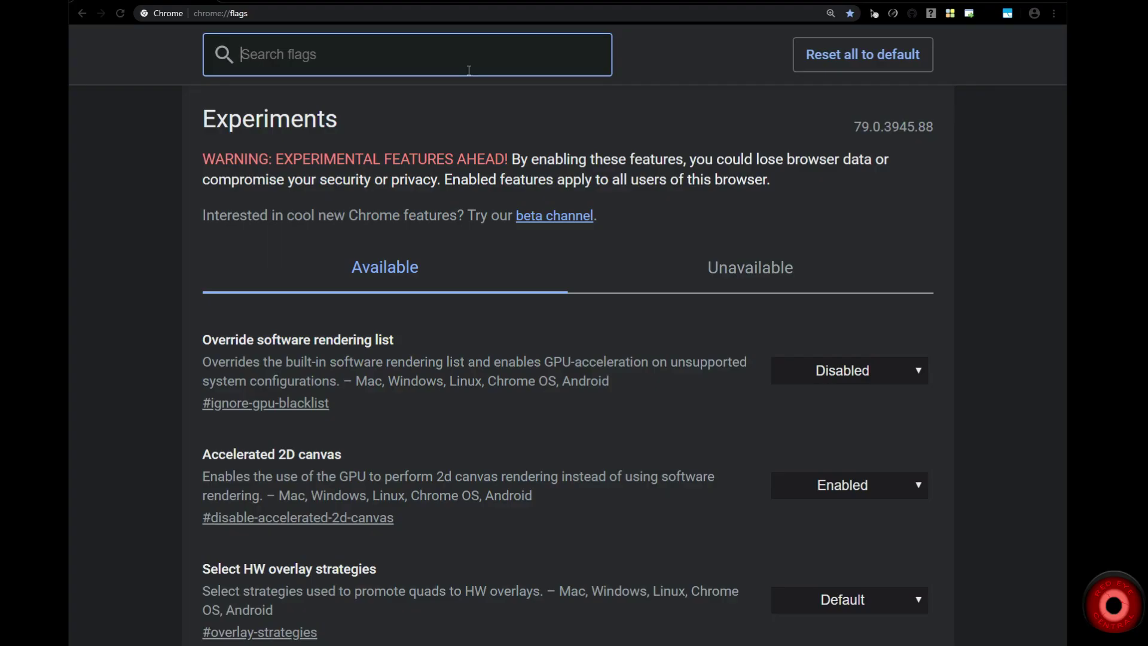
- Search the flags page for m76
{"action": "type", "text": "m7"}
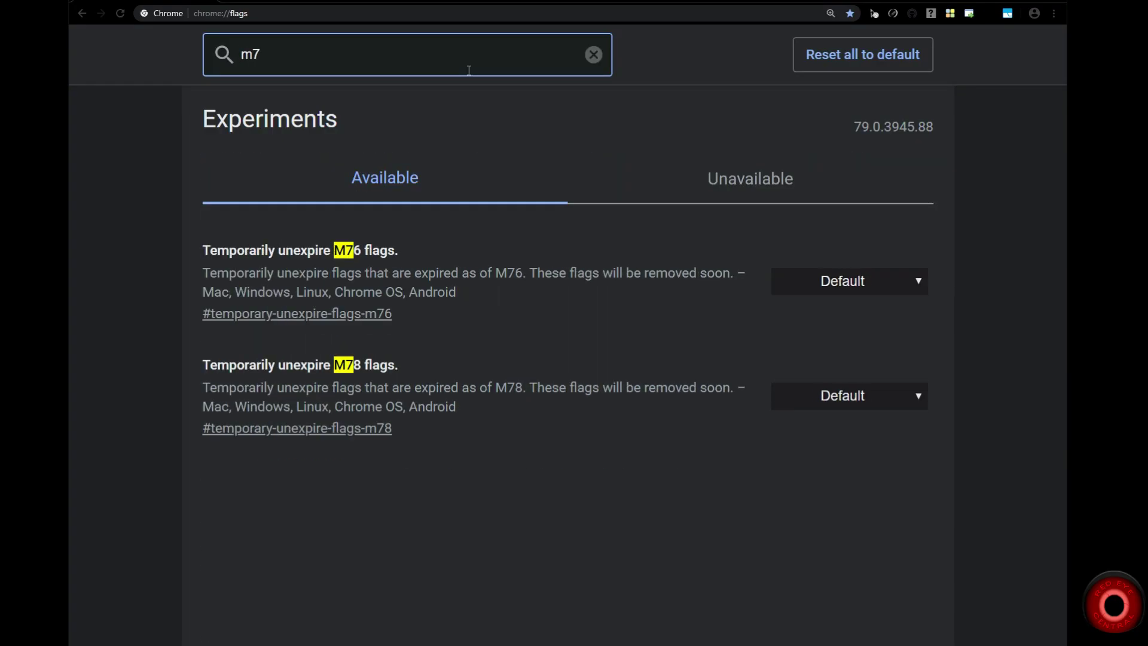
{"action": "type", "text": "6"}
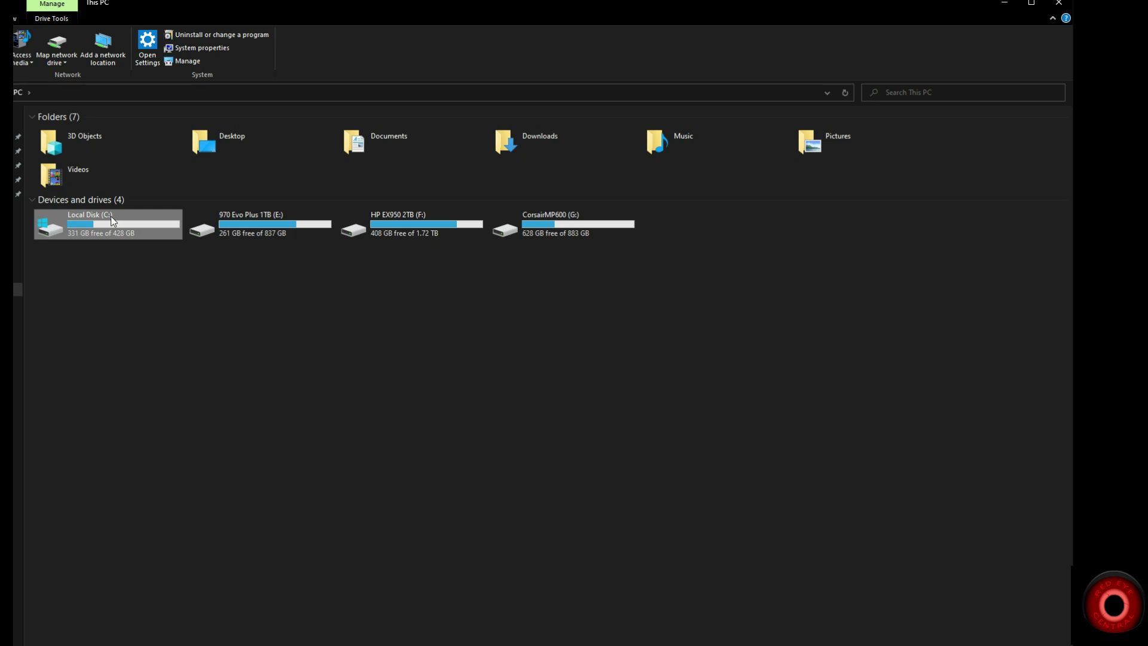
- Browse from Local Disk (C:) through Users, the profile folder, AppData and Local into the Google folder and its first subfolders
{"action": "double_click", "coordinate": [111, 220]}
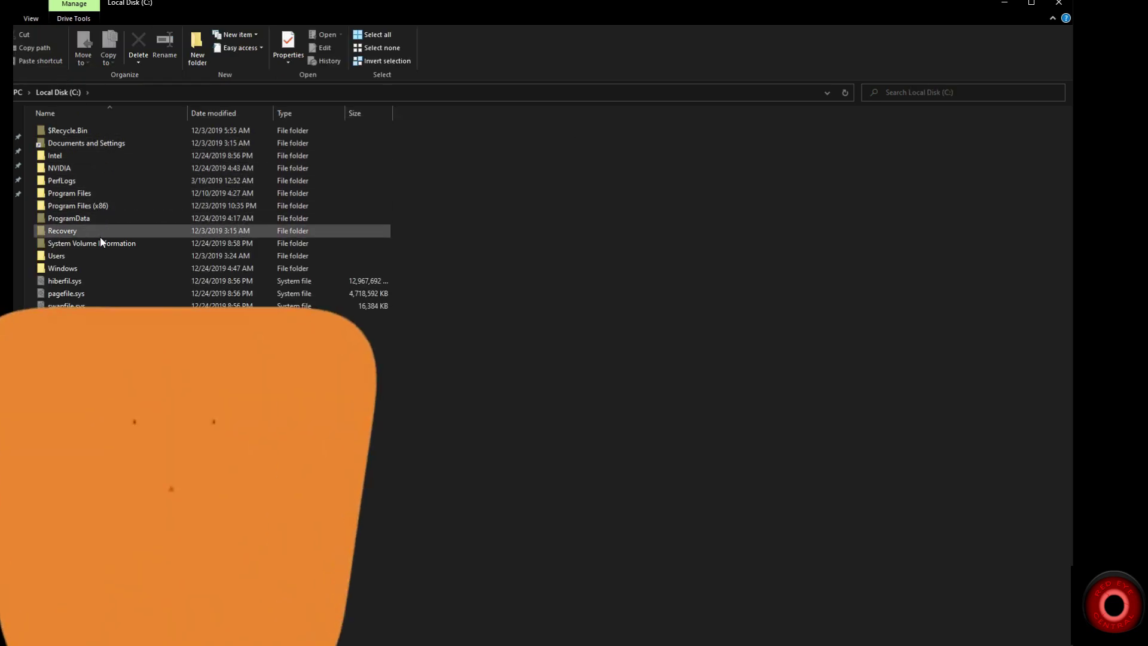
{"action": "double_click", "coordinate": [94, 251]}
{"action": "double_click", "coordinate": [103, 142]}
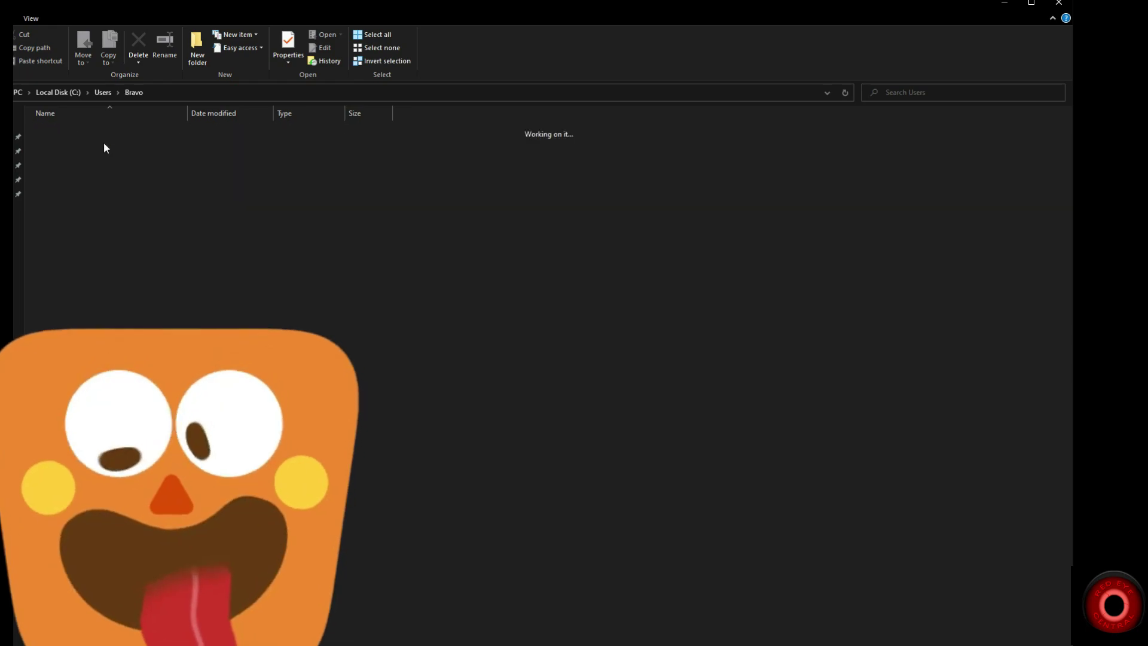
{"action": "double_click", "coordinate": [120, 206]}
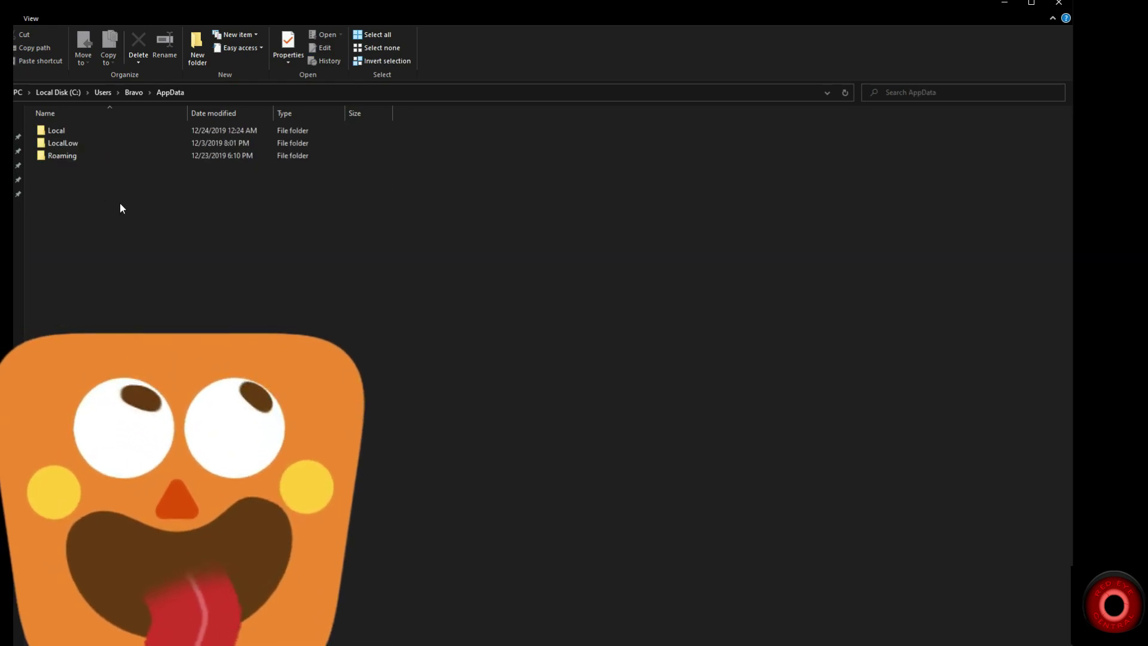
{"action": "double_click", "coordinate": [70, 132]}
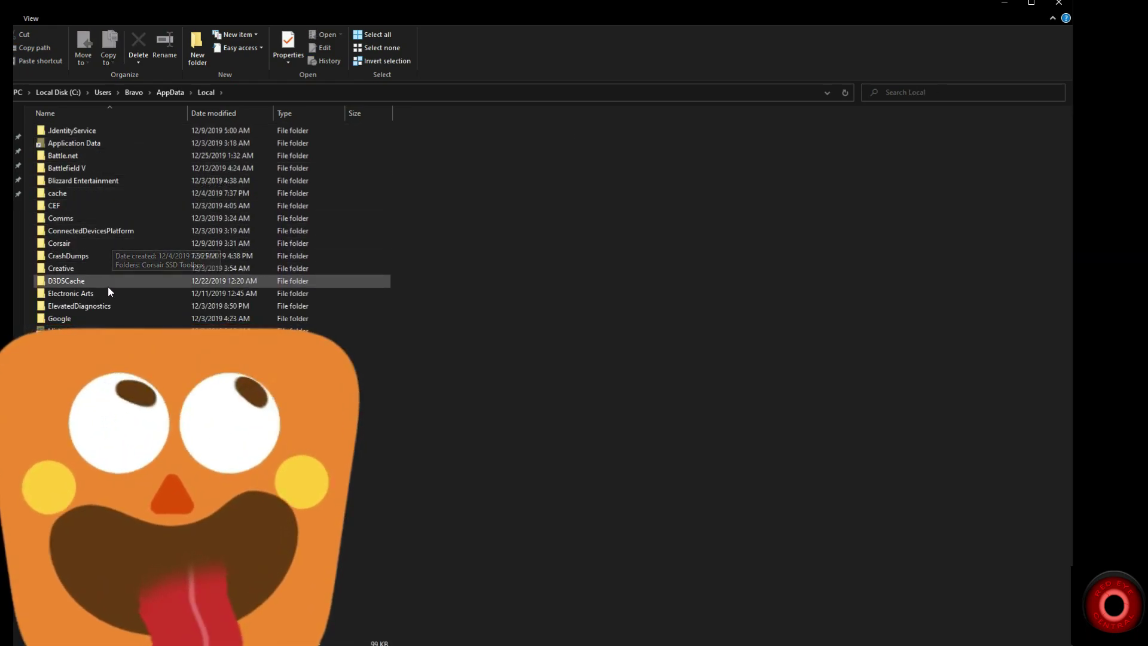
{"action": "double_click", "coordinate": [106, 317]}
{"action": "double_click", "coordinate": [84, 131]}
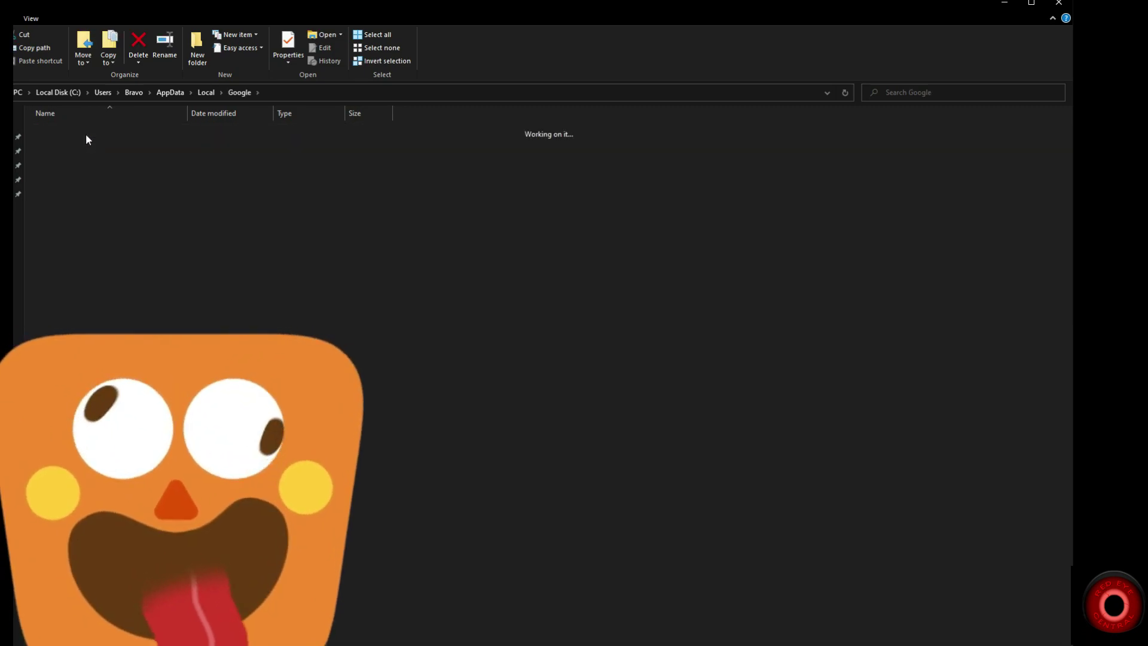
{"action": "double_click", "coordinate": [69, 131]}
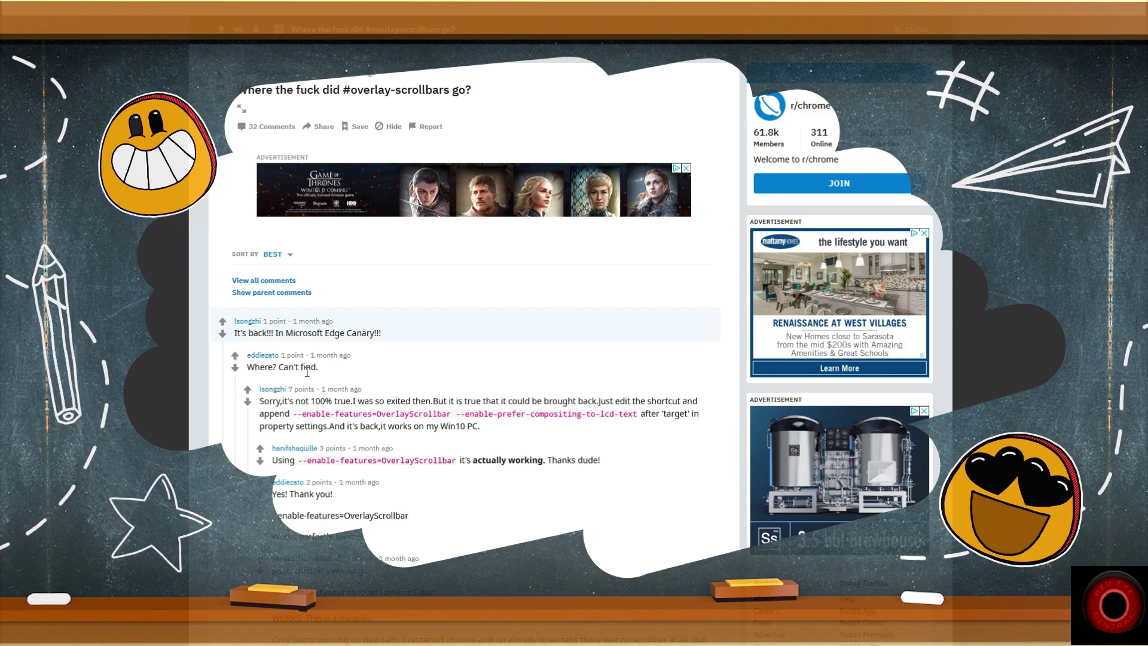
{"action": "scroll", "coordinate": [359, 251], "scroll_direction": "down", "scroll_amount": 3}
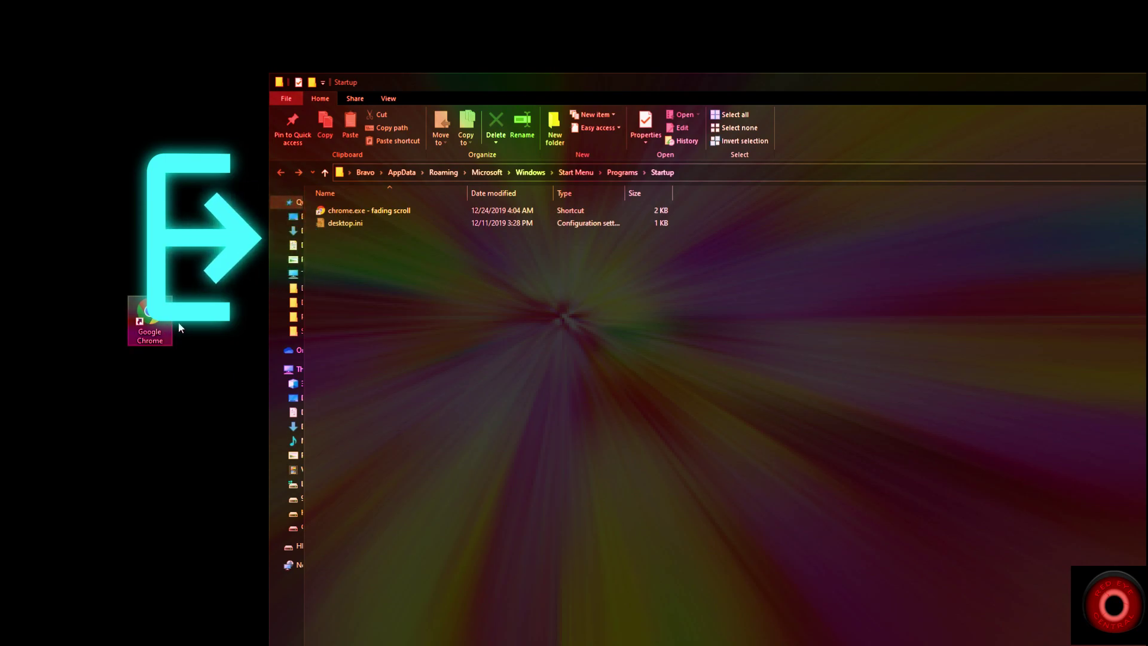
- Move the Google Chrome desktop shortcut into the Startup folder and select the "chrome.exe - fading scroll" shortcut
{"action": "left_click_drag", "start_coordinate": [150, 317], "coordinate": [611, 302]}
{"action": "left_click", "coordinate": [371, 211]}
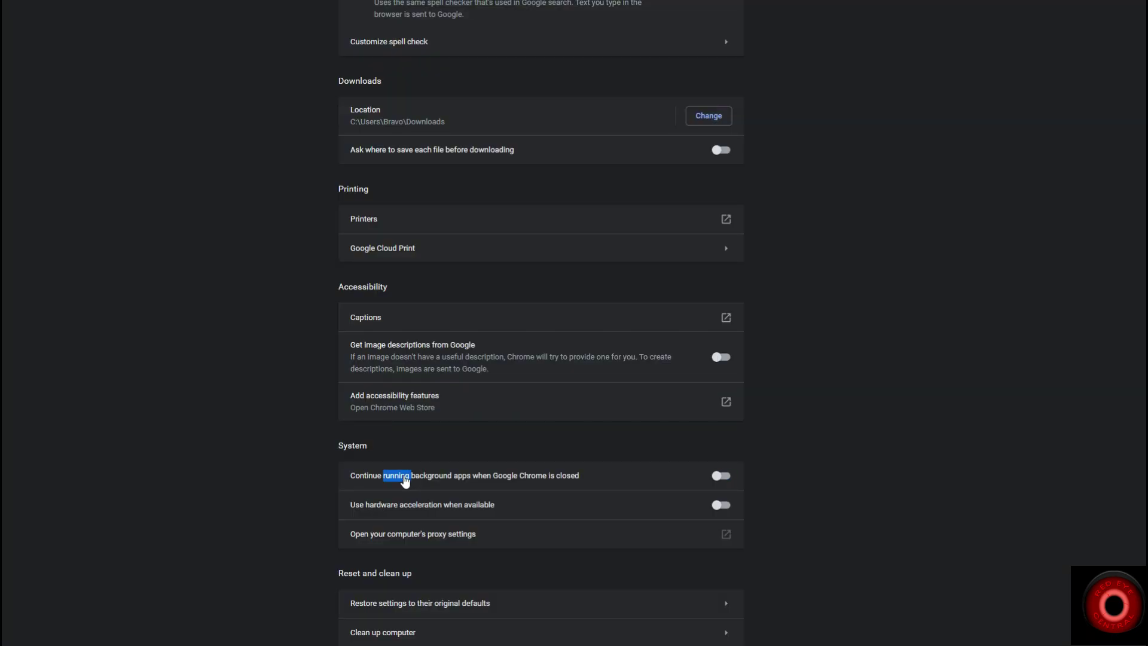
- Turn on "Continue running background apps when Google Chrome is closed" in the System settings
{"action": "triple_click", "coordinate": [405, 476]}
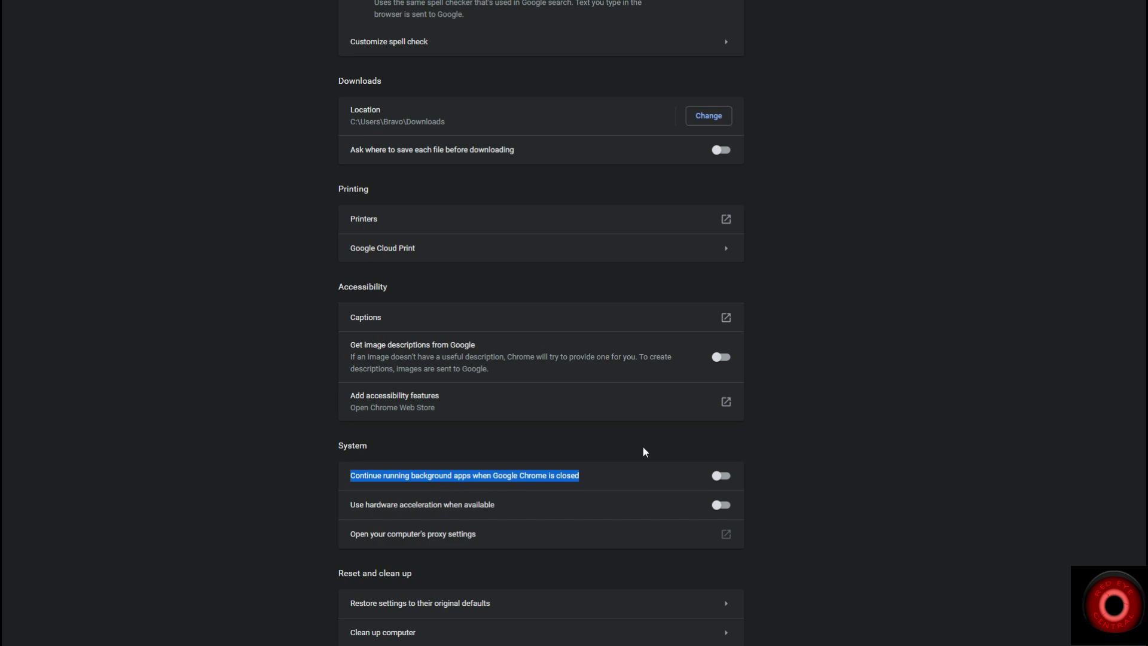
{"action": "left_click", "coordinate": [720, 482]}
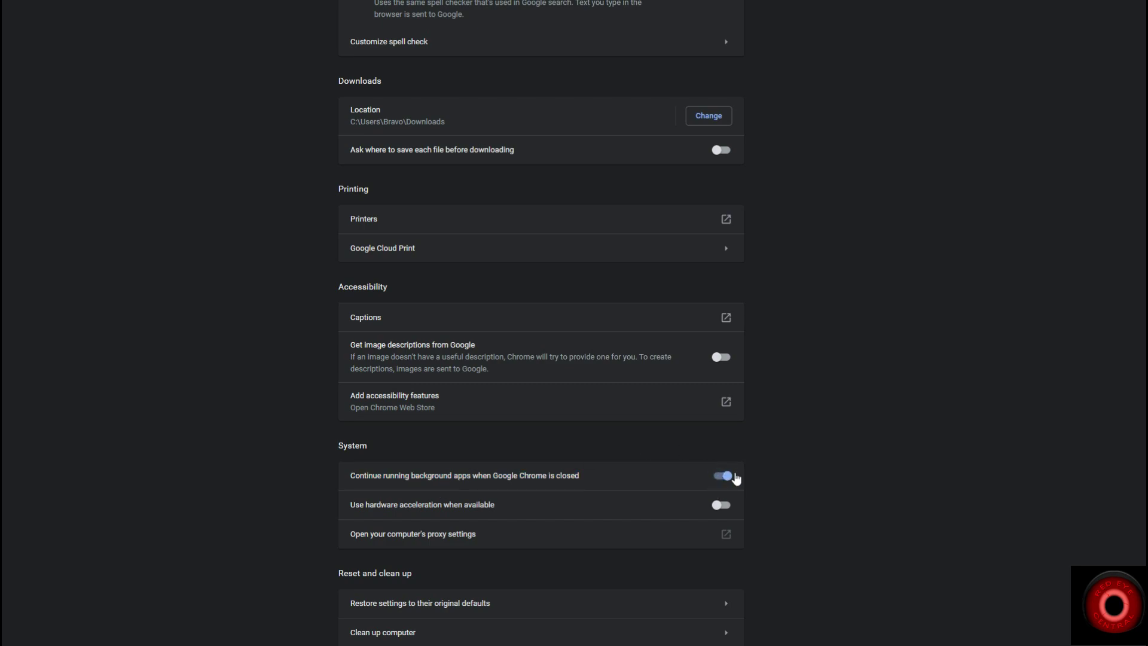
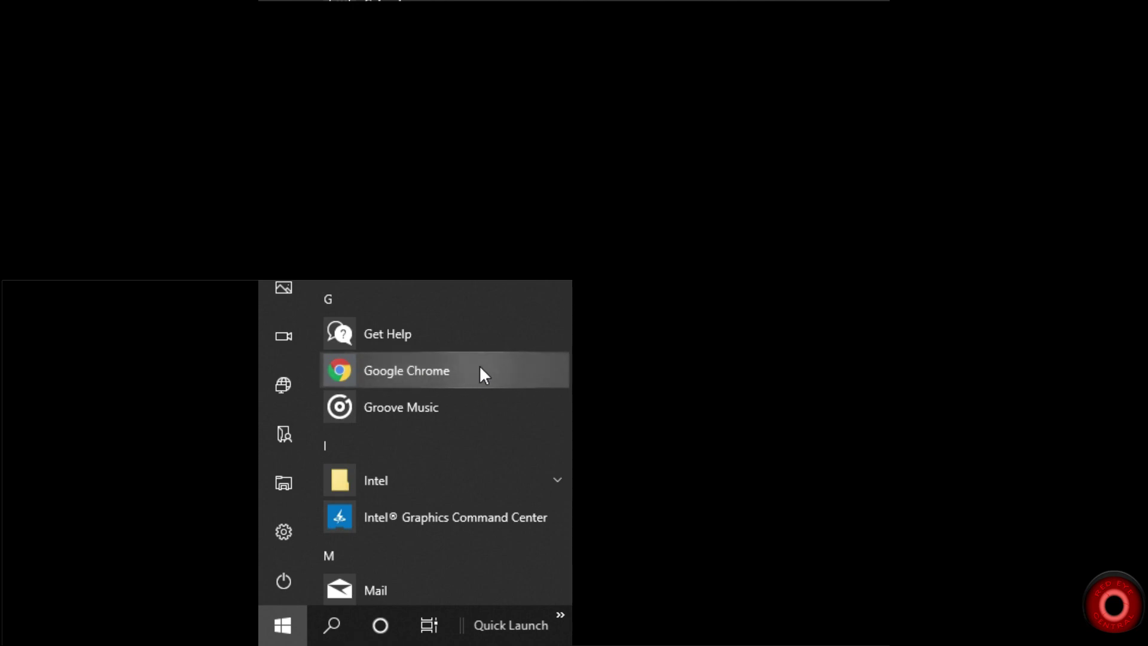
- Open the properties of the Google Chrome shortcut on the desktop
{"action": "left_click", "coordinate": [492, 365]}
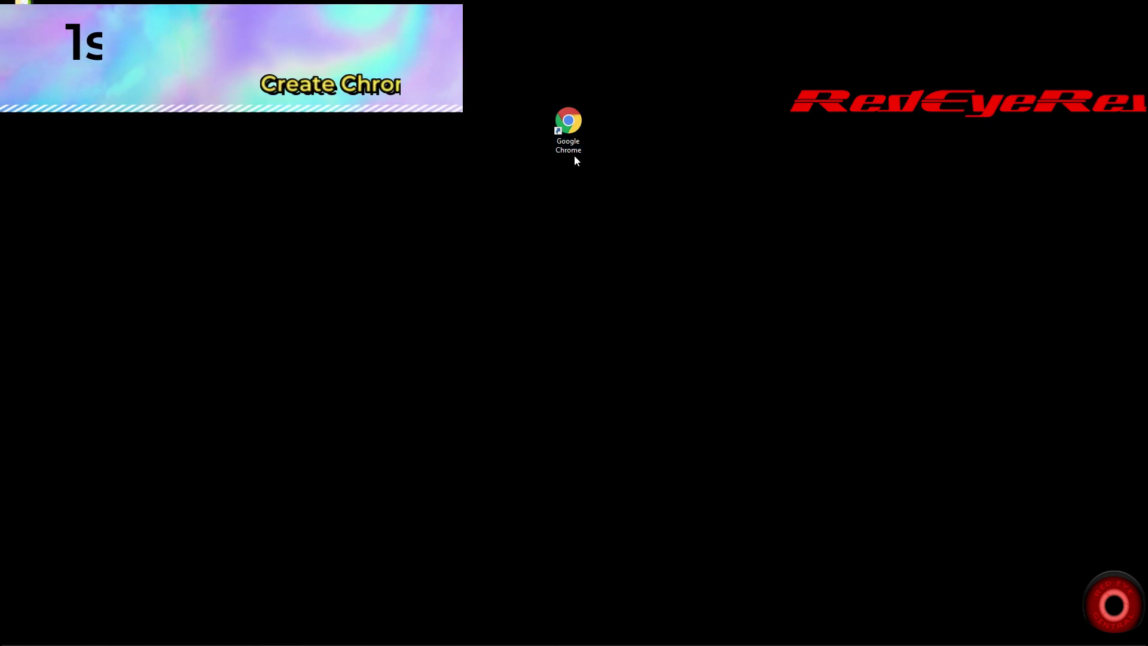
{"action": "right_click", "coordinate": [565, 141]}
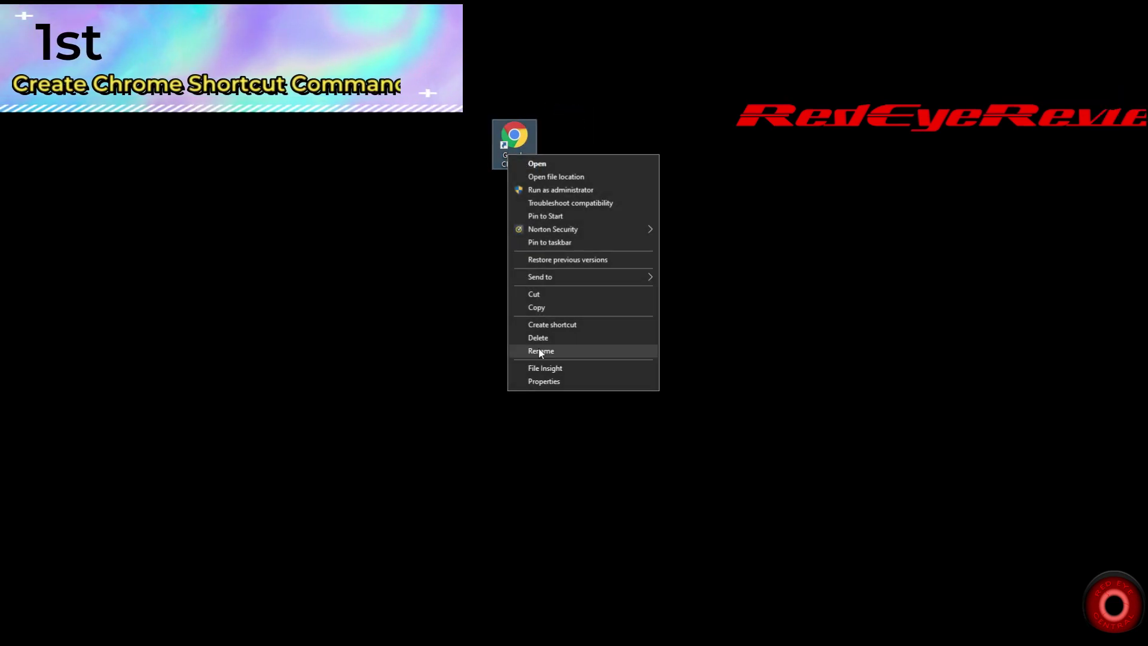
{"action": "left_click", "coordinate": [565, 382]}
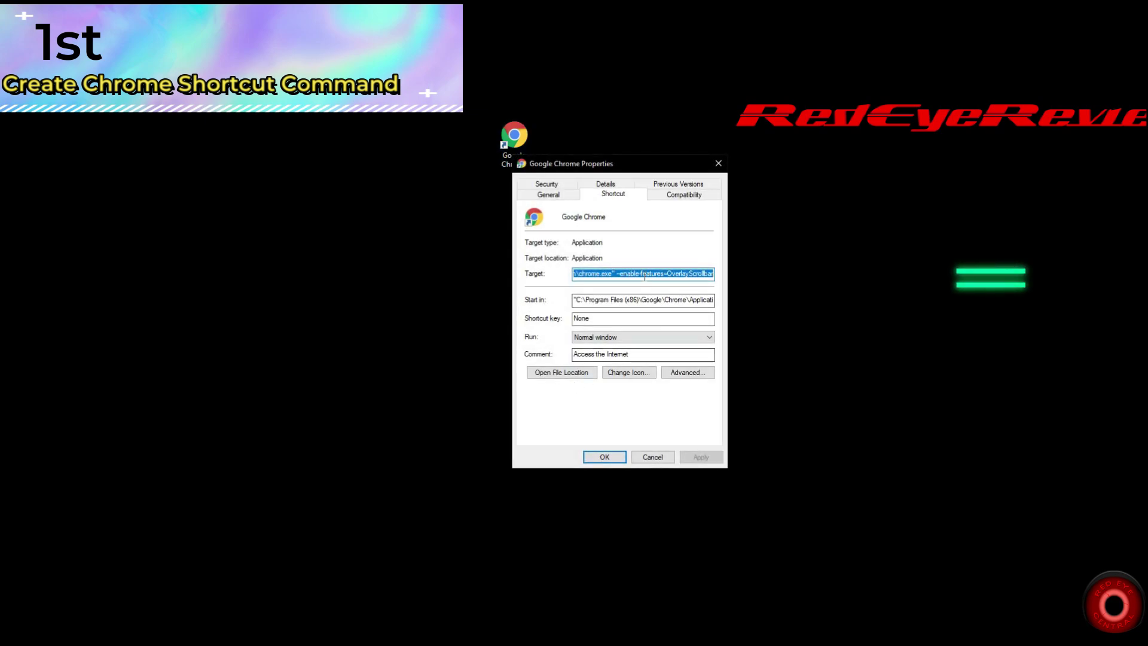
- Examine the shortcut's Target path from its beginning through the Google Chrome Application folder
{"action": "left_click", "coordinate": [613, 276]}
{"action": "left_click_drag", "start_coordinate": [613, 277], "coordinate": [546, 270]}
{"action": "left_click", "coordinate": [605, 275]}
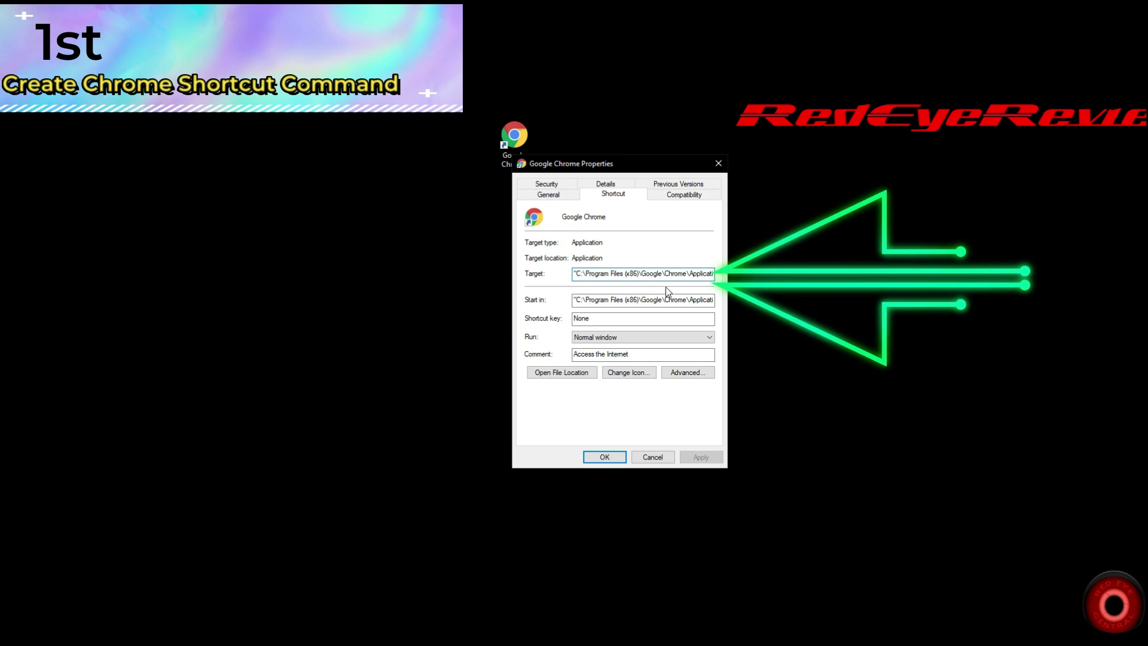
{"action": "key", "text": "Home"}
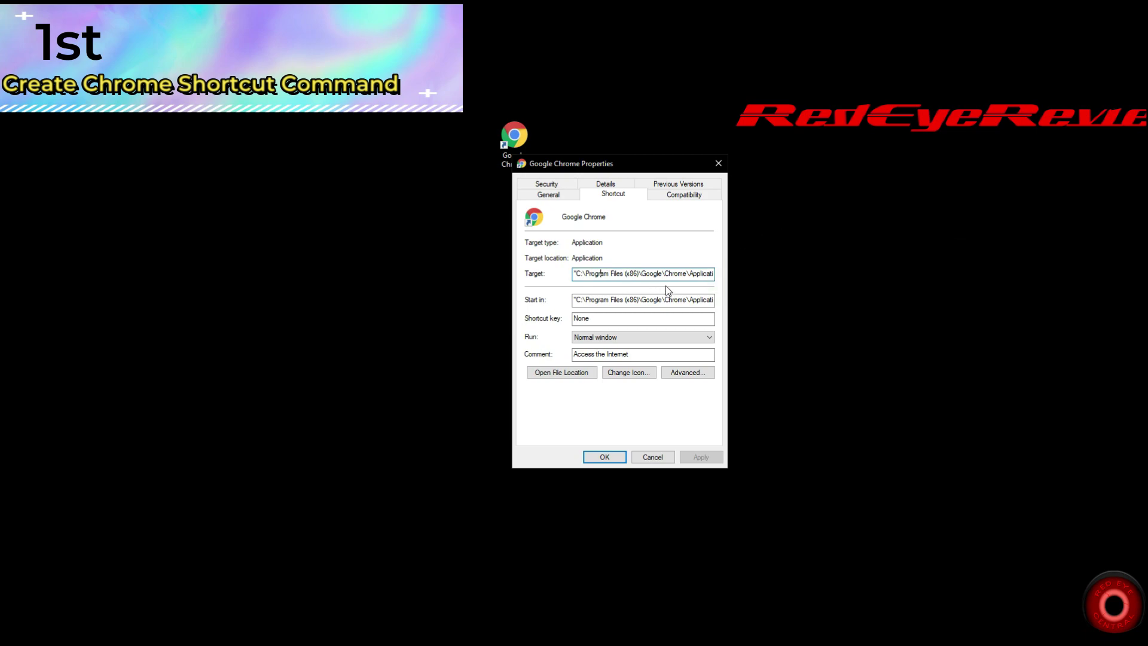
{"action": "key", "text": "Right"}
{"action": "key", "text": "Right"}
{"action": "key", "text": "Right"}
{"action": "key", "text": "Right"}
{"action": "key", "text": "Right"}
{"action": "key", "text": "Right"}
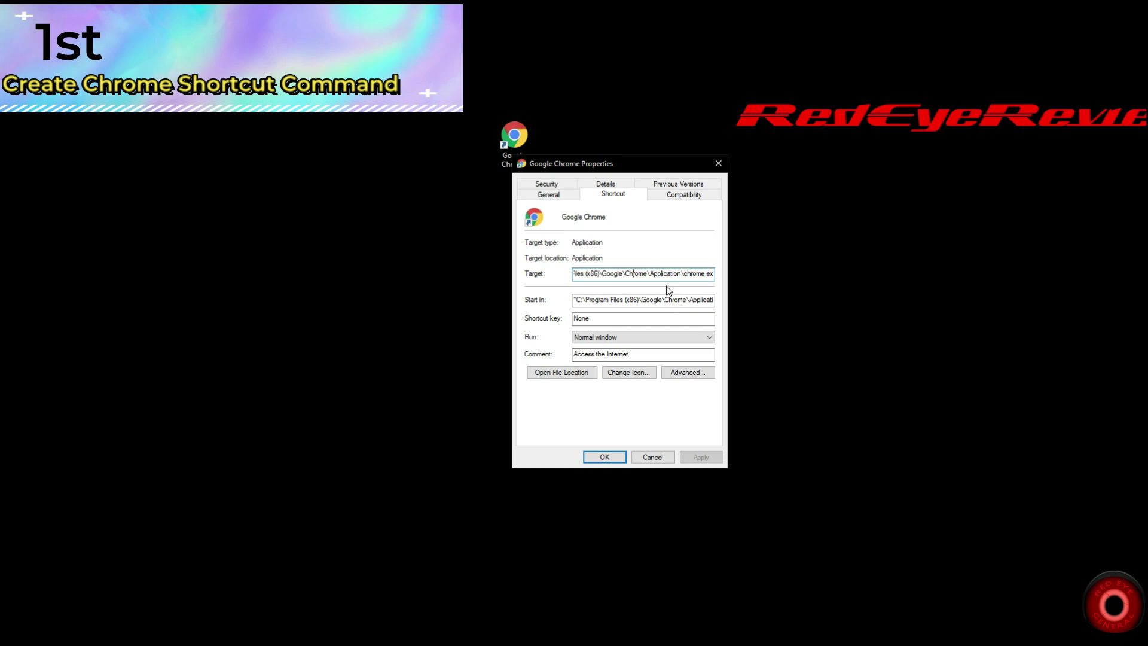
{"action": "key", "text": "Home"}
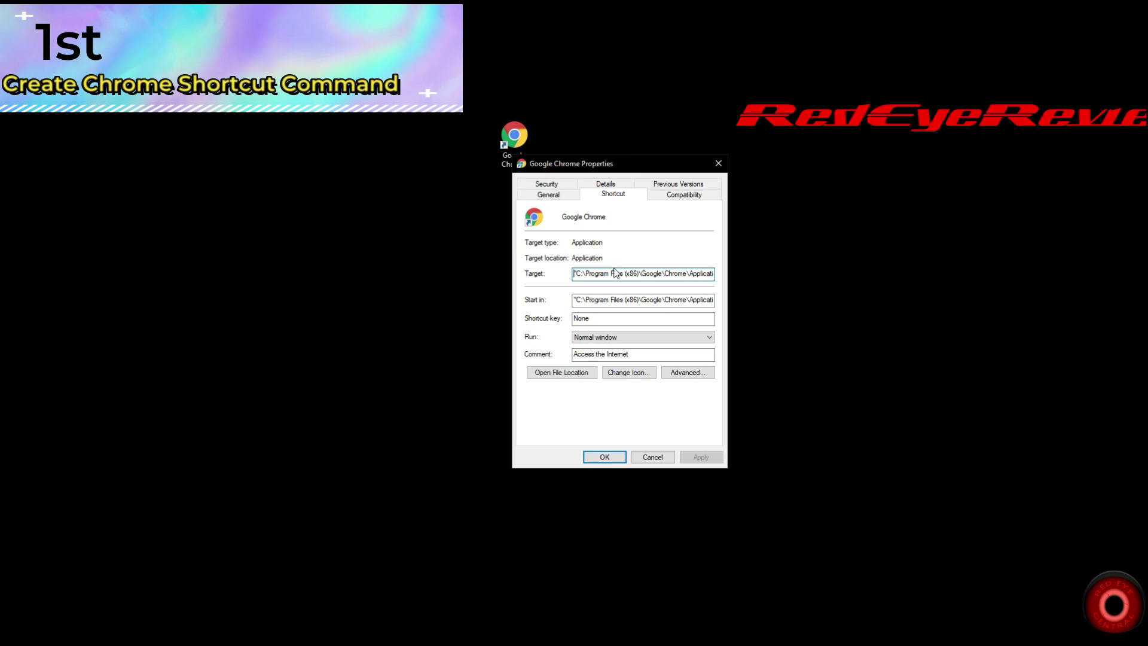
- Inspect the whole Target entry, from the opening quotation mark past chrome.exe to the start of the command line switch
{"action": "double_click", "coordinate": [610, 274]}
{"action": "left_click", "coordinate": [610, 275]}
{"action": "double_click", "coordinate": [610, 274]}
{"action": "left_click", "coordinate": [610, 274]}
{"action": "key", "text": "ctrl+a"}
{"action": "left_click", "coordinate": [610, 274]}
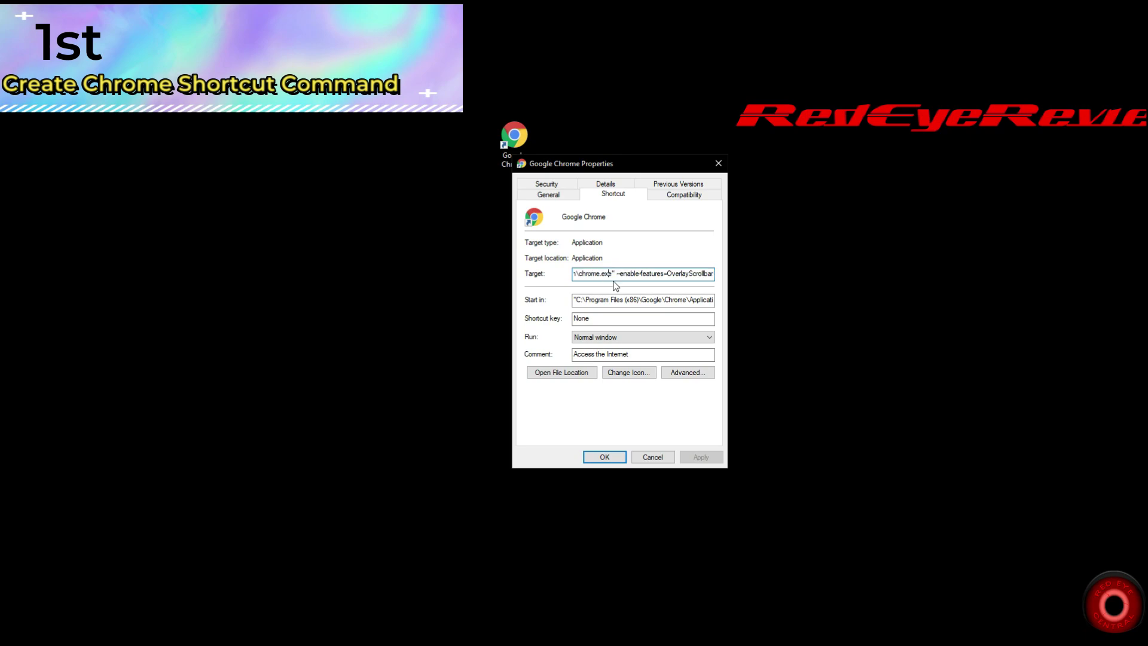
{"action": "key", "text": "Home"}
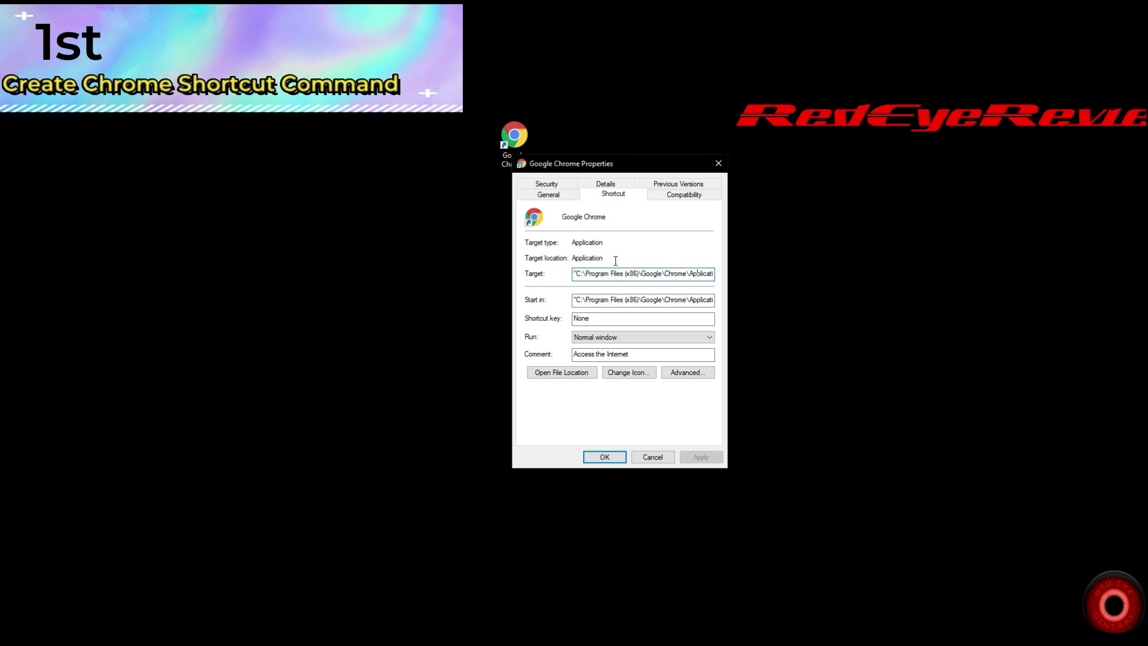
{"action": "key", "text": "Right"}
{"action": "key", "text": "Right"}
{"action": "key", "text": "Right"}
{"action": "key", "text": "Right"}
{"action": "key", "text": "Right"}
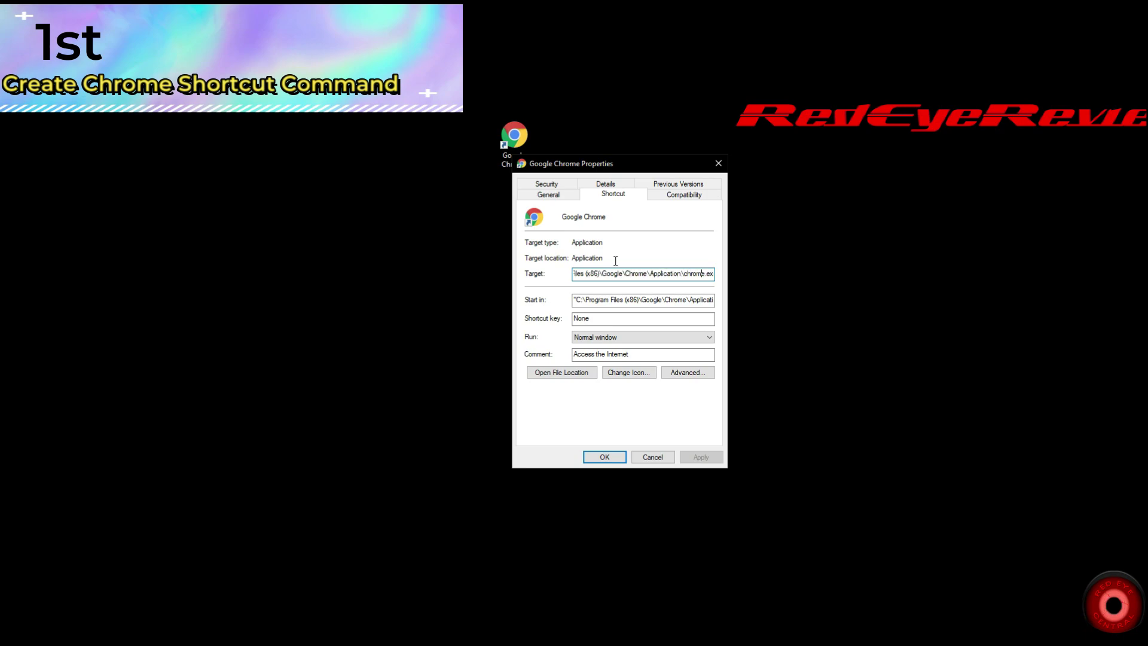
{"action": "key", "text": "Right"}
{"action": "key", "text": "Right"}
{"action": "key", "text": "Right"}
{"action": "key", "text": "Right"}
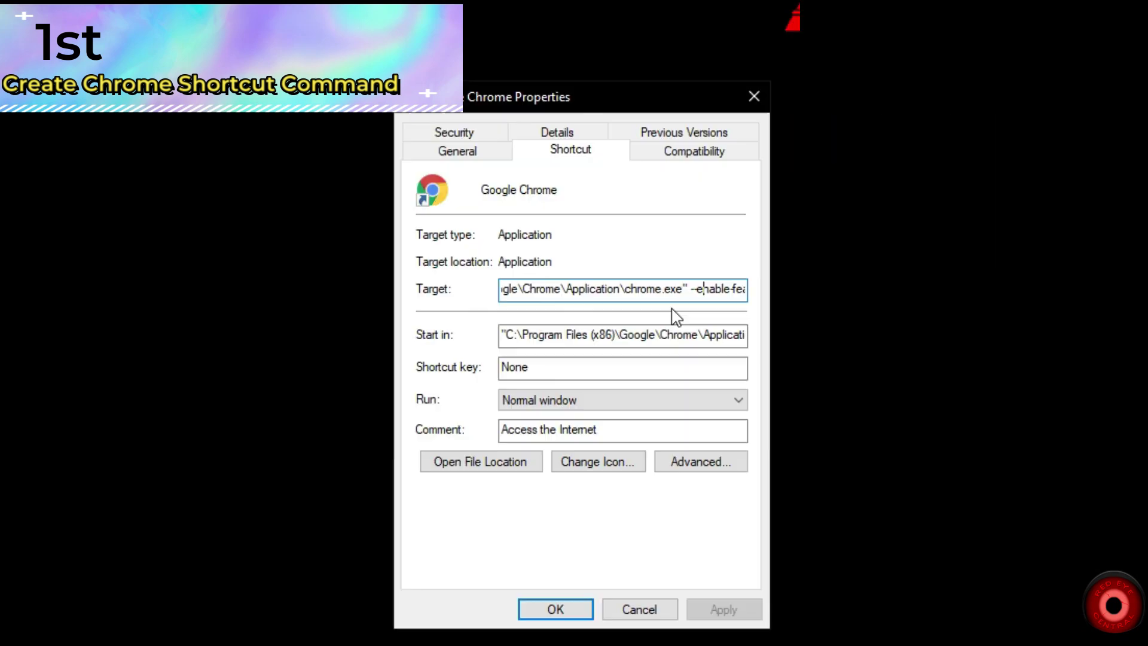
- Highlight the space and the --enable-features=OverlayScrollbar switch following the closing quotation mark in the shortcut's Target
{"action": "left_click_drag", "start_coordinate": [692, 290], "coordinate": [748, 290]}
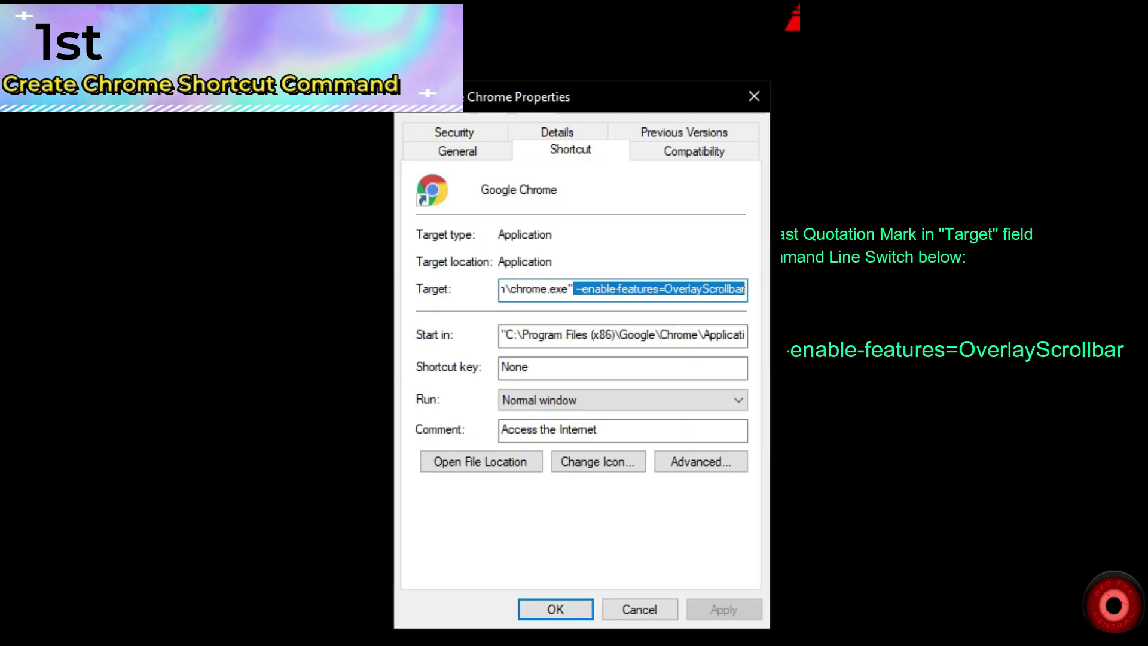
{"action": "left_click", "coordinate": [635, 290]}
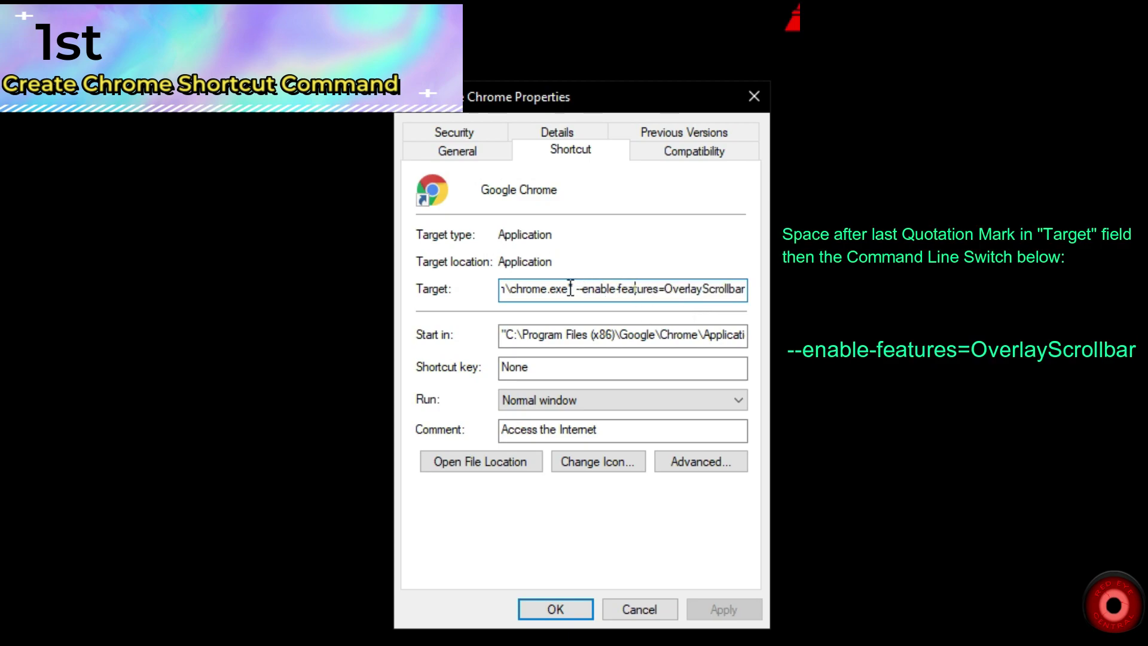
{"action": "left_click_drag", "start_coordinate": [574, 290], "coordinate": [793, 308]}
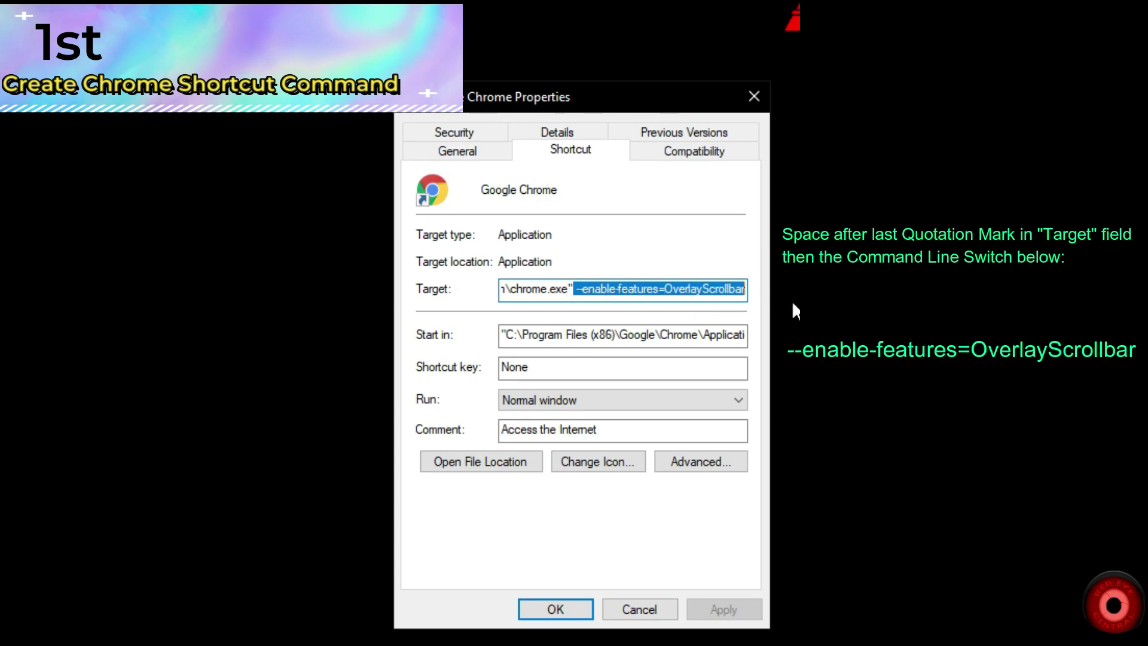
{"action": "left_click", "coordinate": [682, 290]}
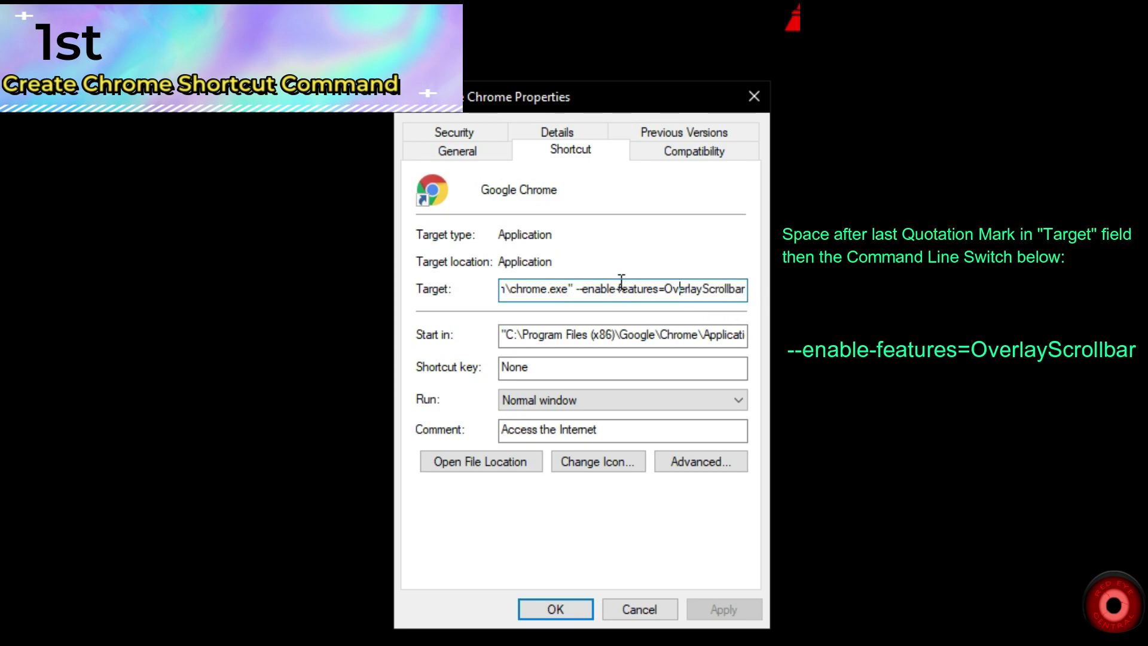
- Confirm the desktop Google Chrome shortcut's properties with the --enable-features=OverlayScrollbar switch in its Target
{"action": "left_click", "coordinate": [575, 289]}
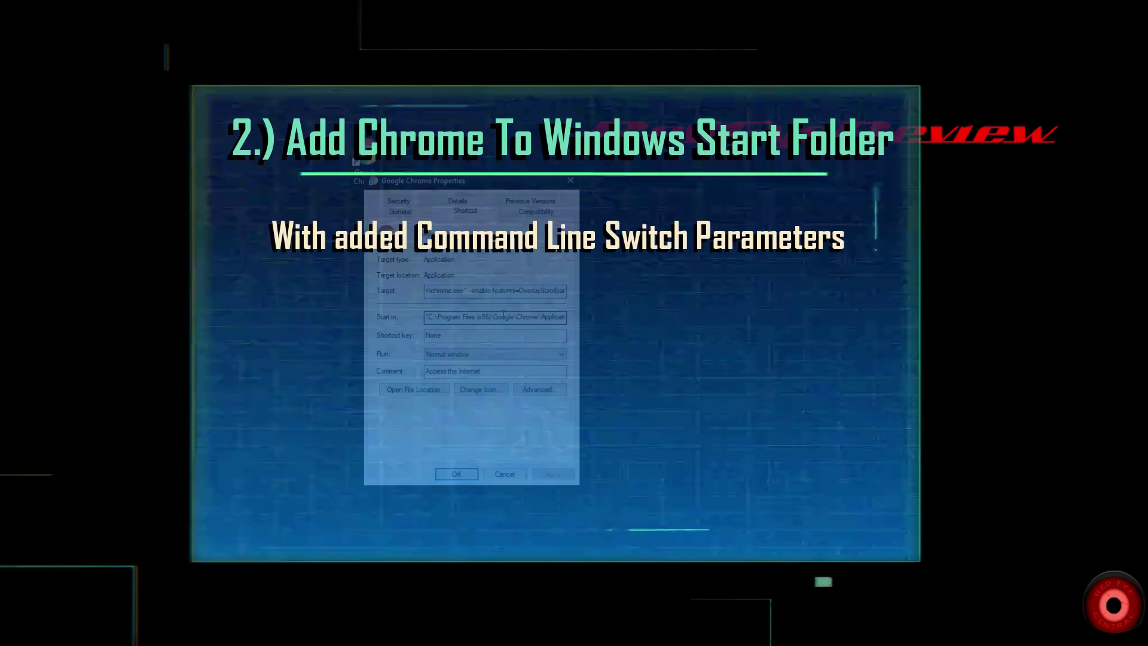
{"action": "left_click", "coordinate": [459, 474]}
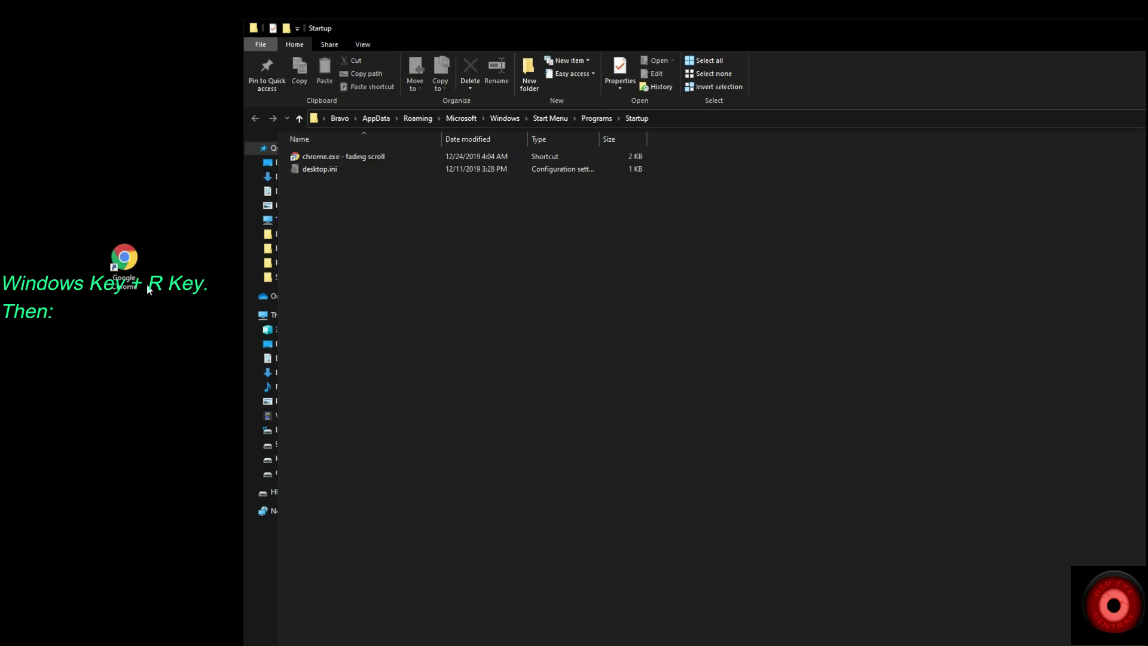
- Move the Google Chrome shortcut from the desktop into the Startup folder
{"action": "left_click", "coordinate": [129, 268]}
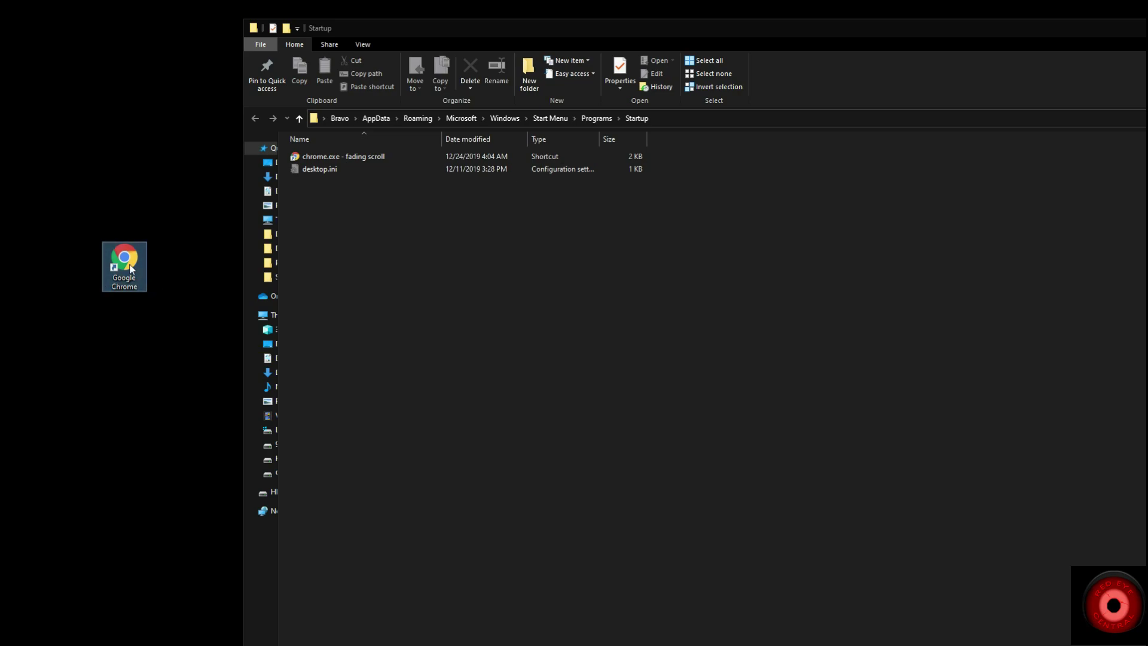
{"action": "left_click_drag", "start_coordinate": [119, 267], "coordinate": [652, 221]}
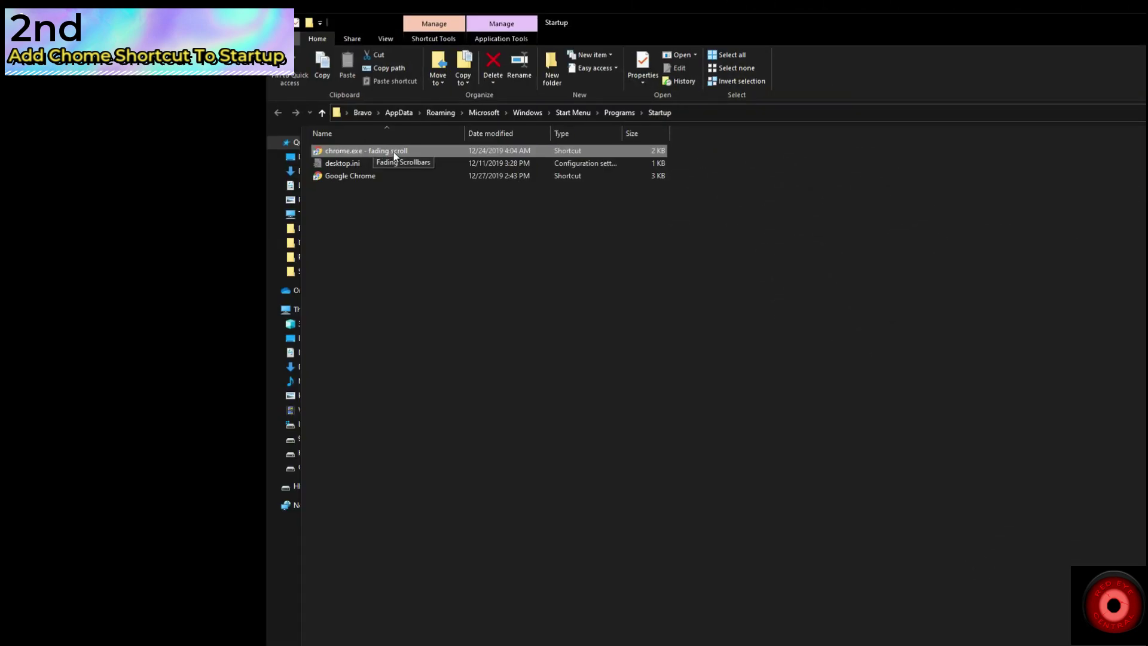
- Check the Target entry in the properties of the Google Chrome shortcut in the Startup folder for the --enable-features=OverlayScrollbar switch
{"action": "left_click", "coordinate": [351, 175]}
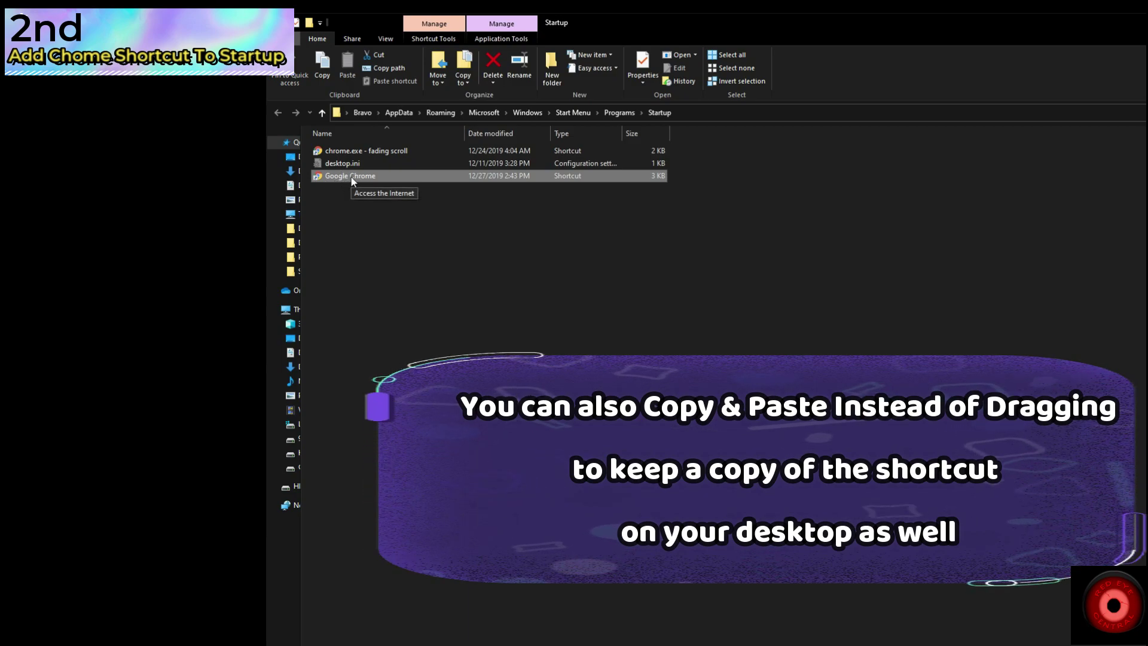
{"action": "right_click", "coordinate": [400, 177]}
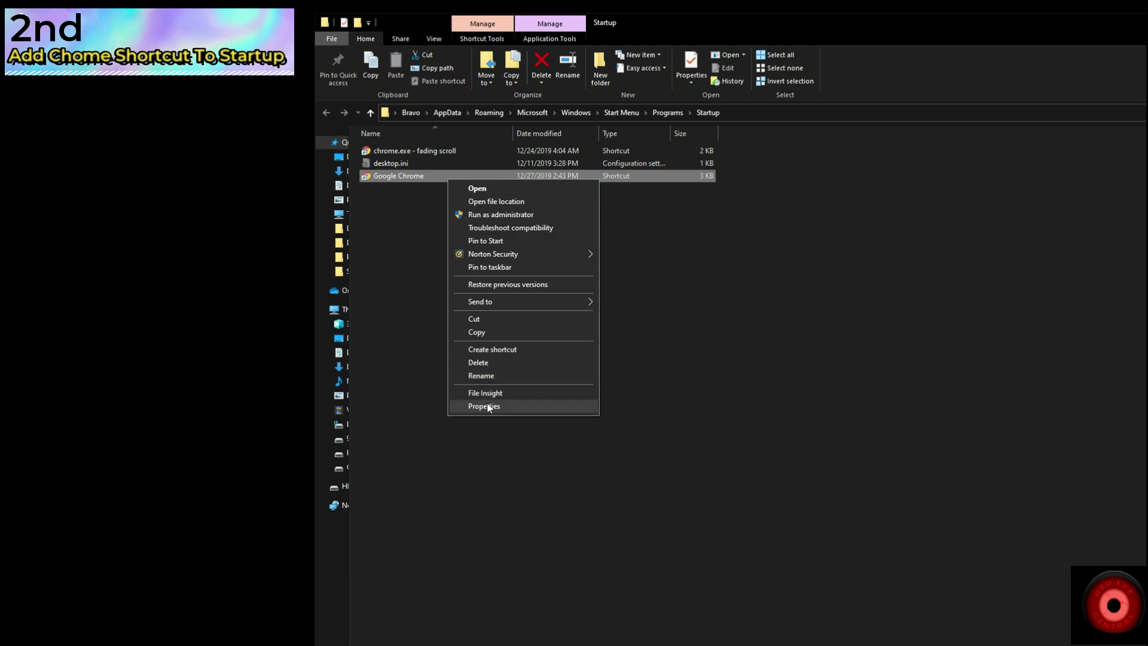
{"action": "left_click", "coordinate": [486, 406]}
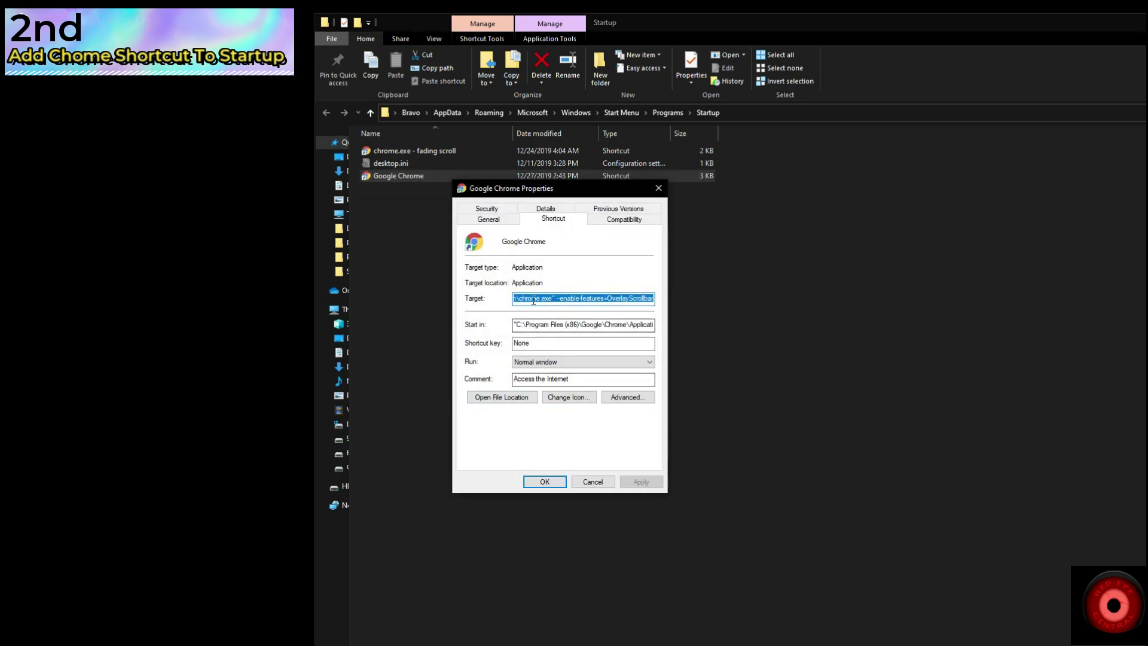
{"action": "left_click", "coordinate": [568, 298]}
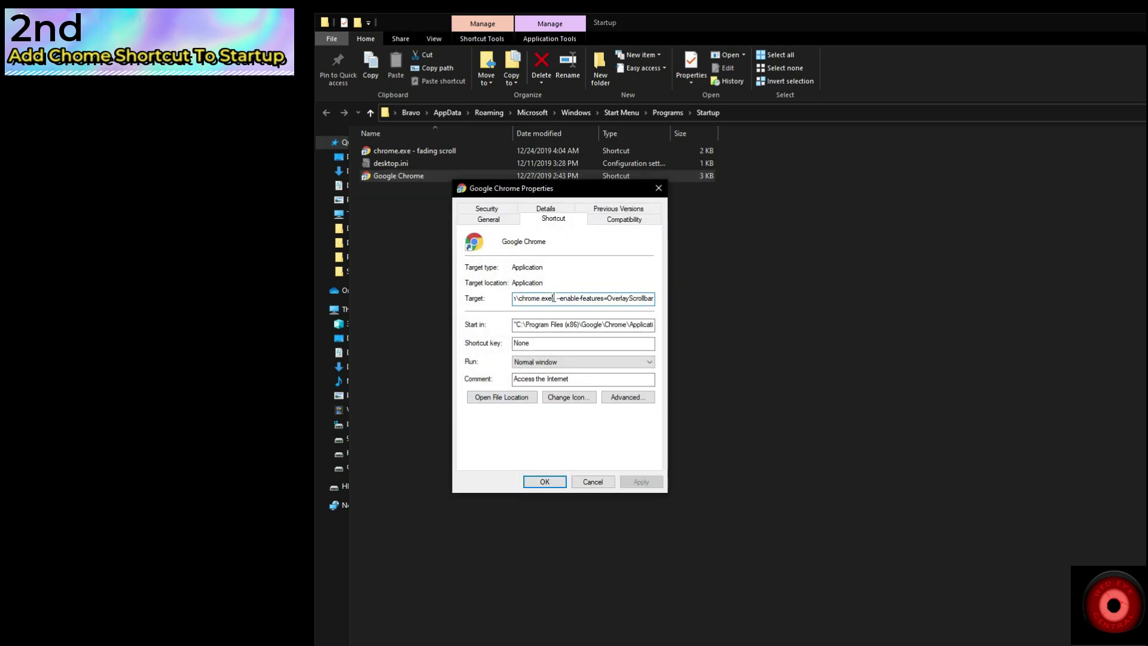
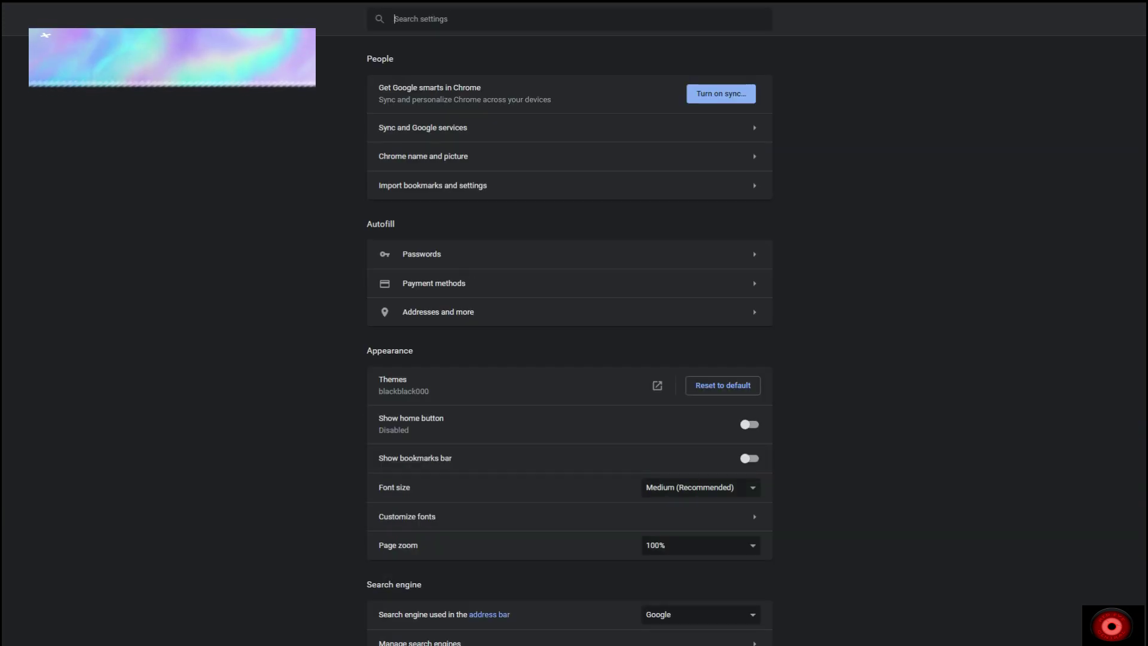
- Turn on "Continue running background apps when Google Chrome is closed" in Chrome's advanced System settings
{"action": "scroll", "coordinate": [570, 322], "scroll_direction": "down", "scroll_amount": 3}
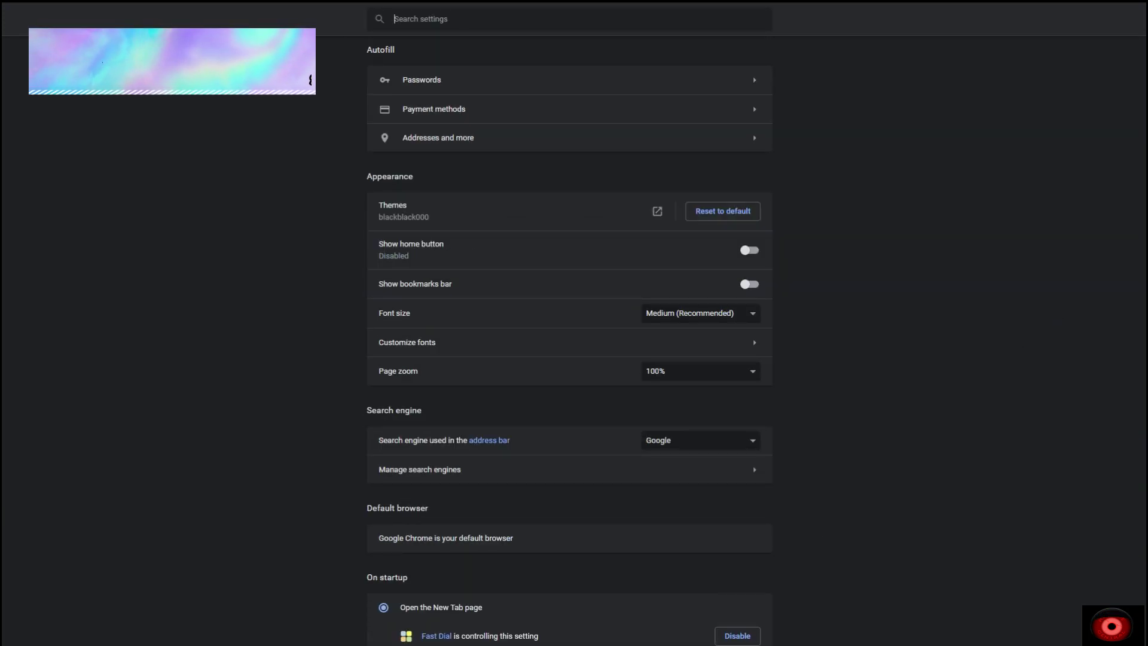
{"action": "scroll", "coordinate": [556, 598], "scroll_direction": "down", "scroll_amount": 3}
{"action": "left_click", "coordinate": [556, 613]}
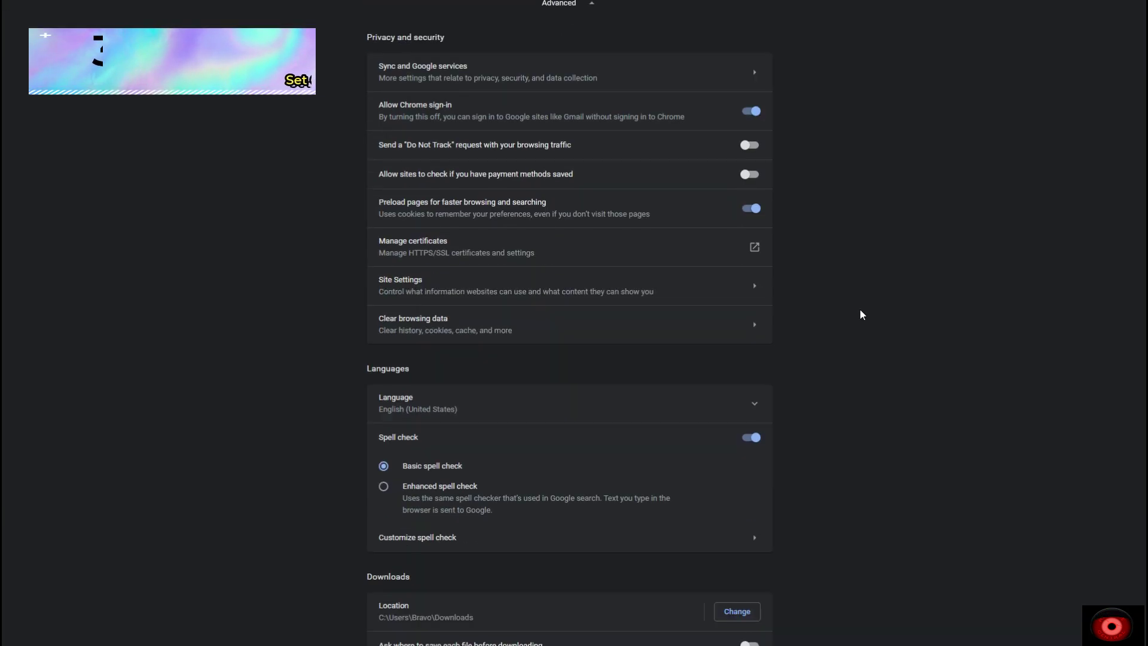
{"action": "scroll", "coordinate": [880, 251], "scroll_direction": "down", "scroll_amount": 7}
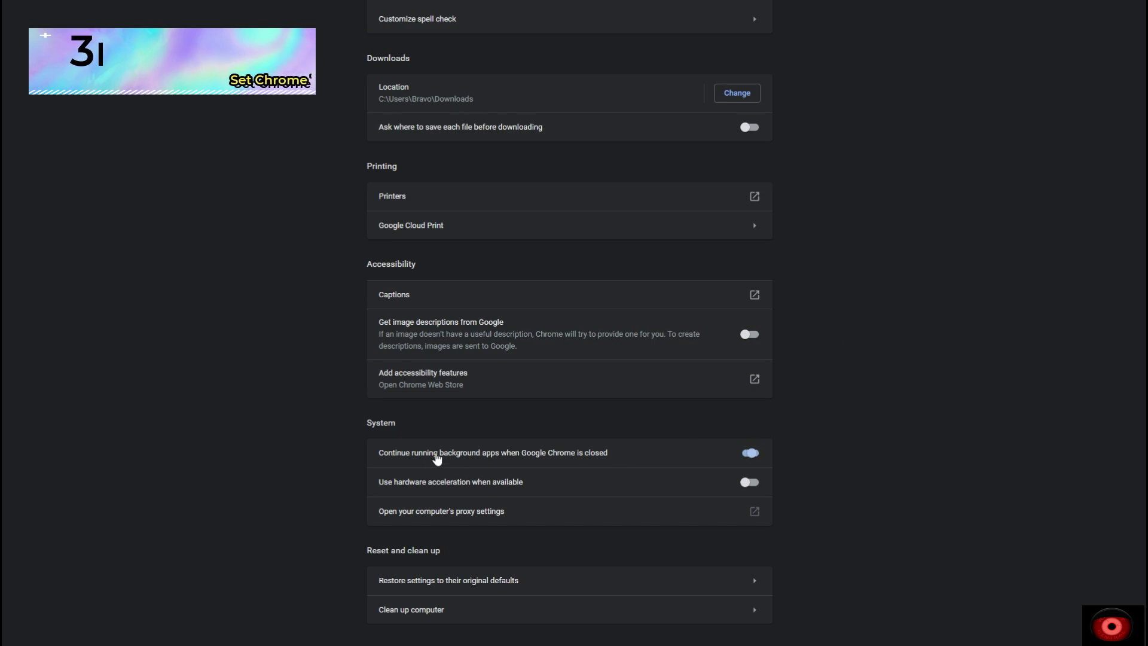
{"action": "triple_click", "coordinate": [505, 456]}
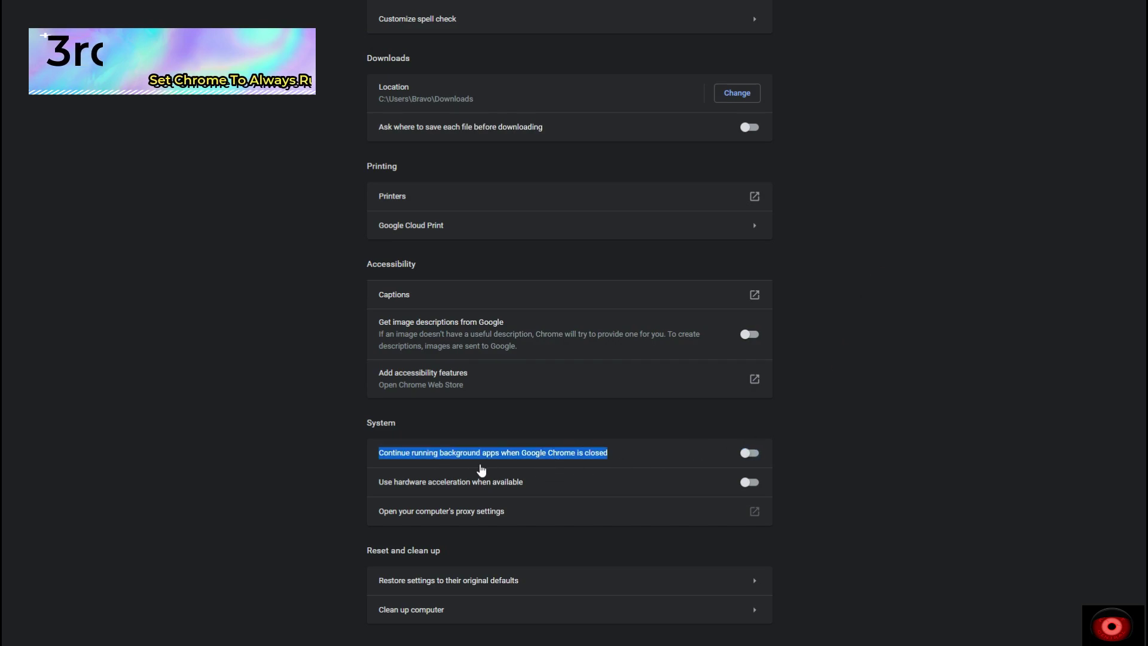
{"action": "left_click", "coordinate": [750, 454]}
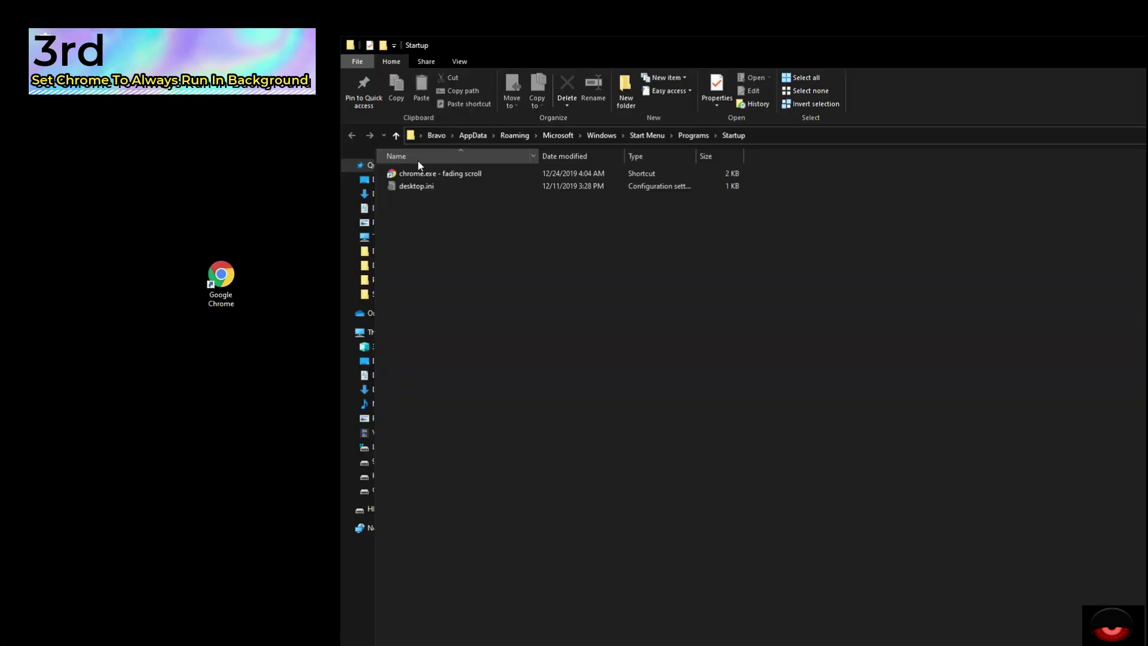
- Review the background apps option in Chrome's advanced System settings and close the browser window
{"action": "left_click", "coordinate": [237, 280]}
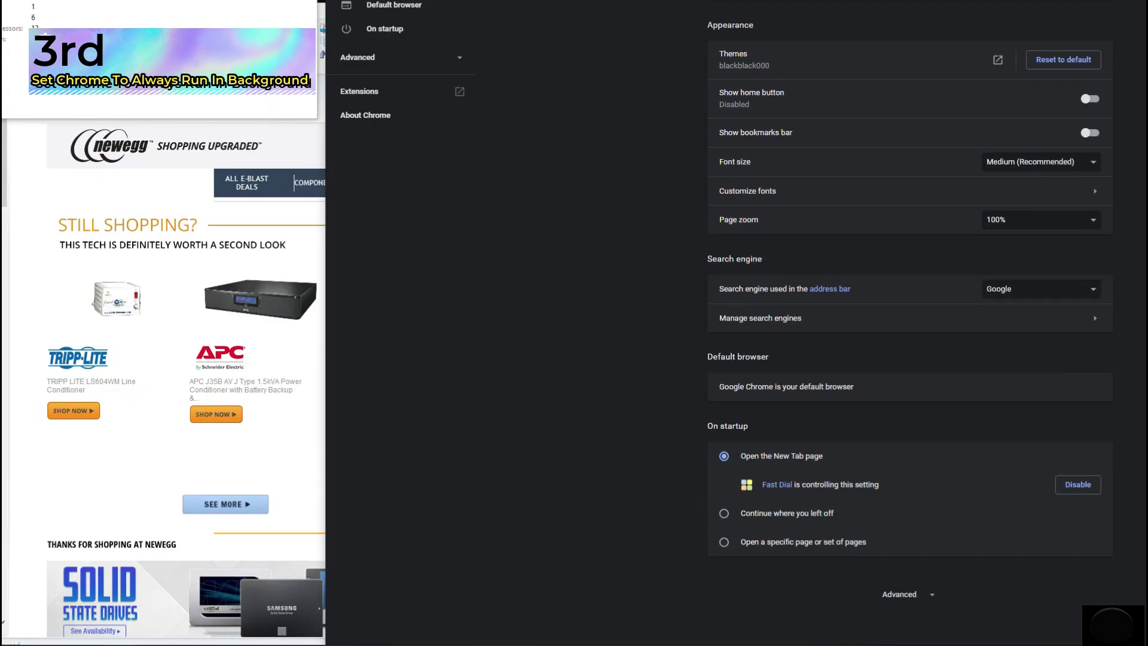
{"action": "left_click", "coordinate": [924, 593]}
{"action": "scroll", "coordinate": [910, 307], "scroll_direction": "down", "scroll_amount": 1}
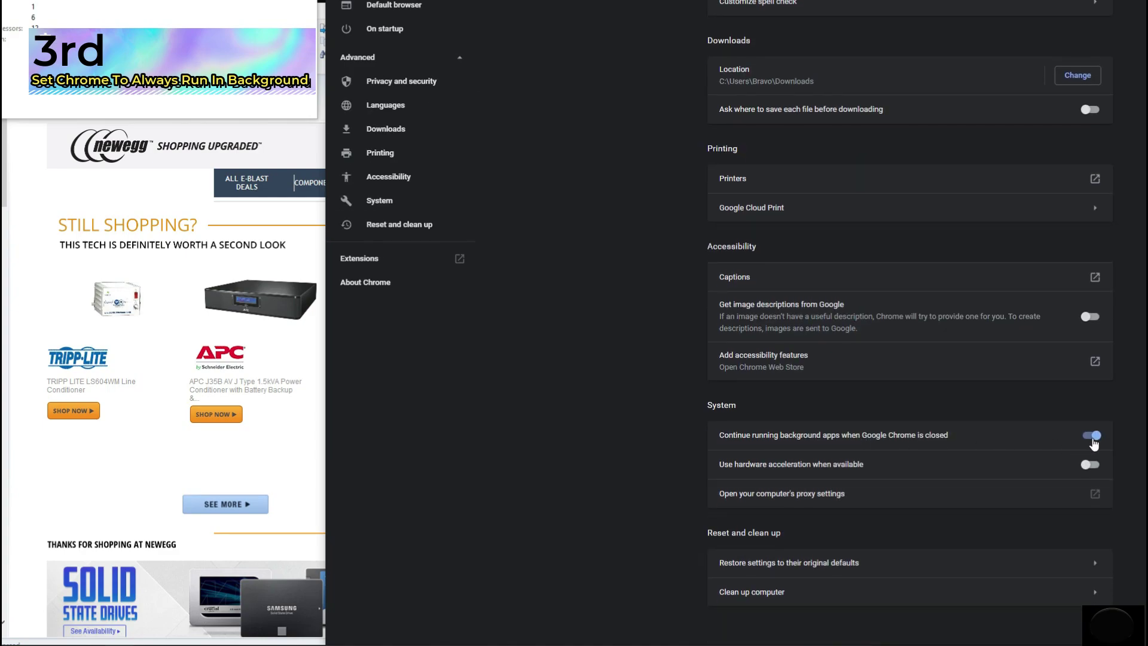
{"action": "key", "text": "alt+F4"}
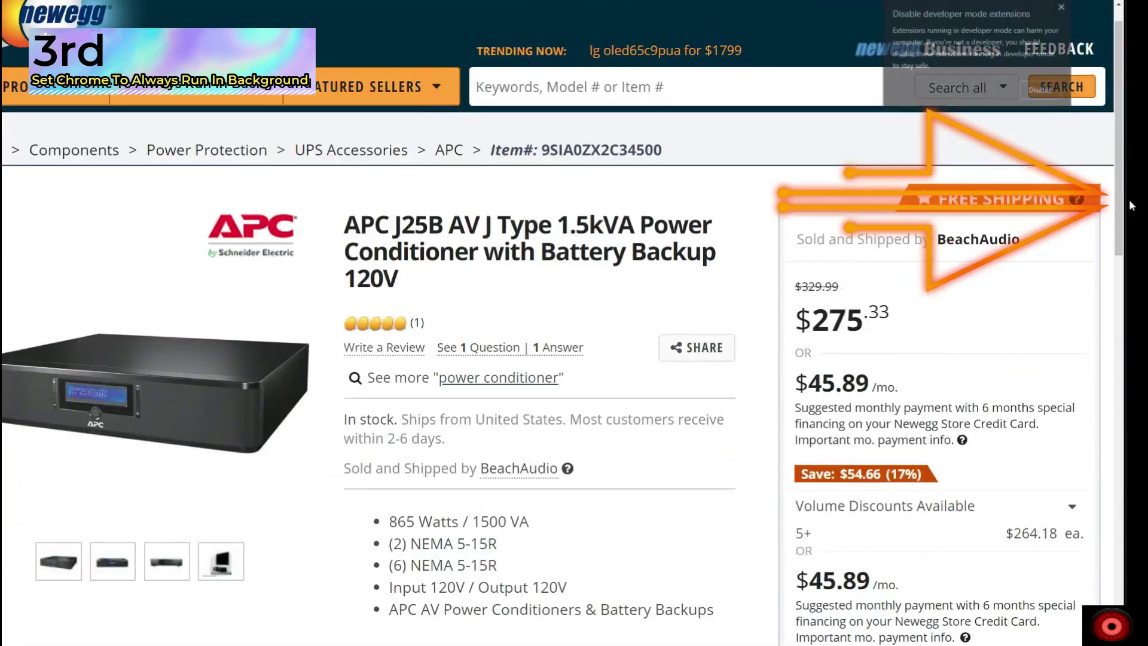
- Examine the scrollbar on the Newegg APC J25B product page at different page zoom levels, dismissing the developer mode extensions notice
{"action": "scroll", "coordinate": [1121, 192], "scroll_direction": "down", "scroll_amount": 10}
{"action": "left_click", "coordinate": [1063, 7]}
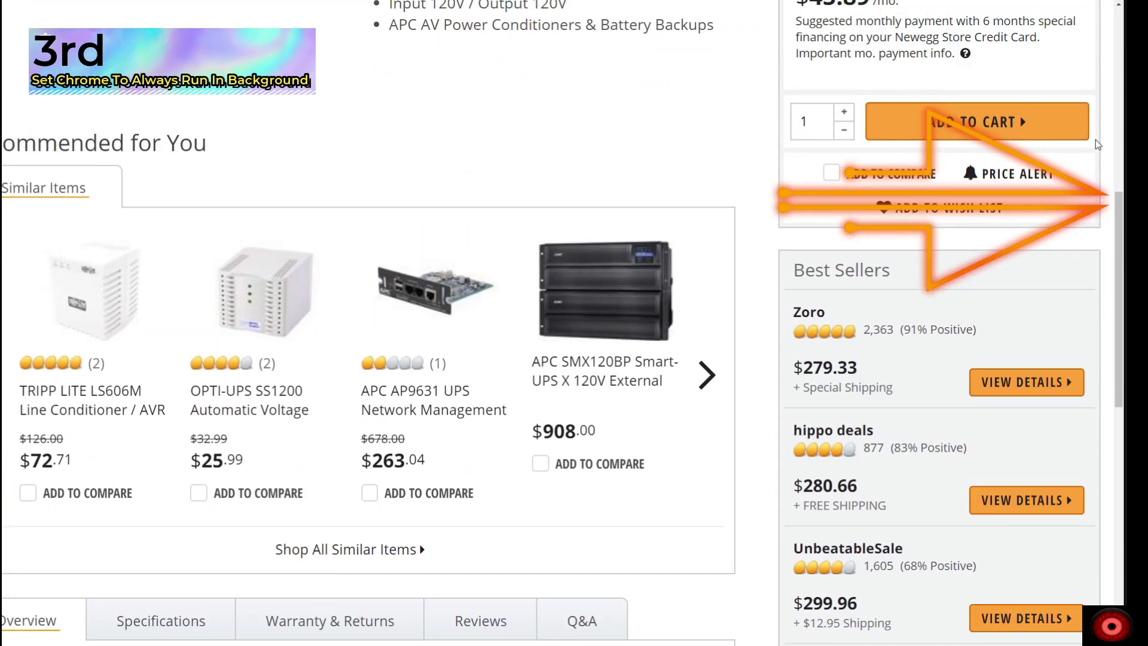
{"action": "scroll", "coordinate": [1097, 138], "scroll_direction": "up", "scroll_amount": 10}
{"action": "scroll", "coordinate": [1094, 153], "scroll_direction": "down", "scroll_amount": 6}
{"action": "scroll", "coordinate": [1095, 152], "scroll_direction": "up", "scroll_amount": 6}
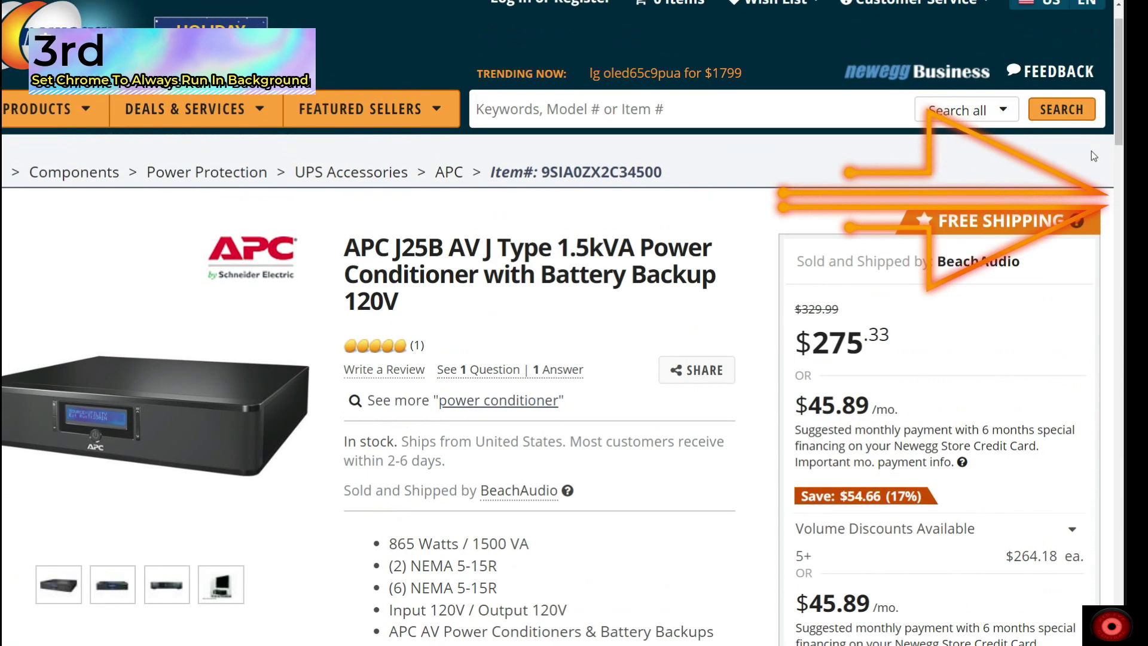
{"action": "scroll", "coordinate": [1086, 155], "scroll_direction": "down", "scroll_amount": 4}
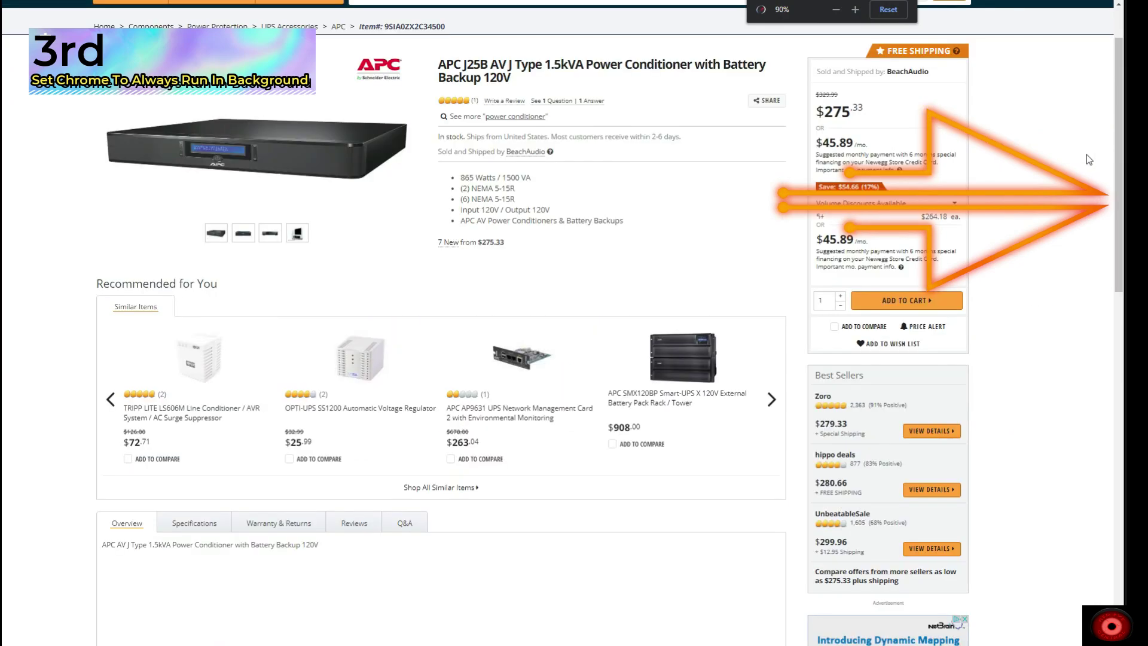
{"action": "scroll", "coordinate": [1086, 153], "scroll_direction": "up", "scroll_amount": 3}
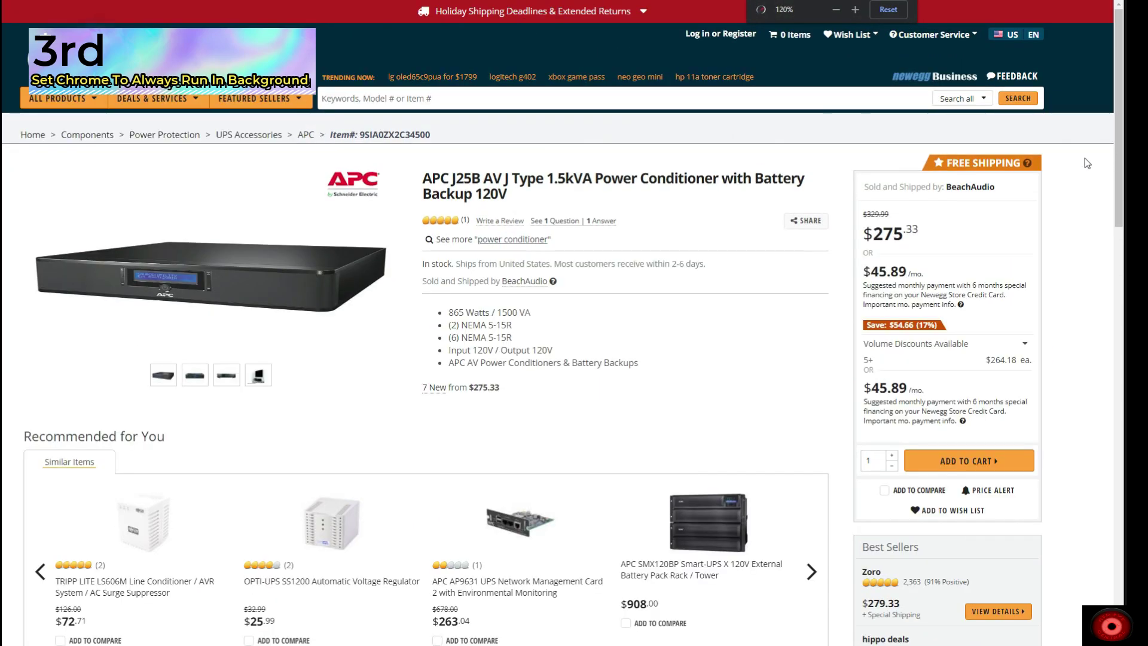
{"action": "scroll", "coordinate": [1085, 159], "scroll_direction": "down", "scroll_amount": 2}
{"action": "scroll", "coordinate": [1085, 159], "scroll_direction": "up", "scroll_amount": 3}
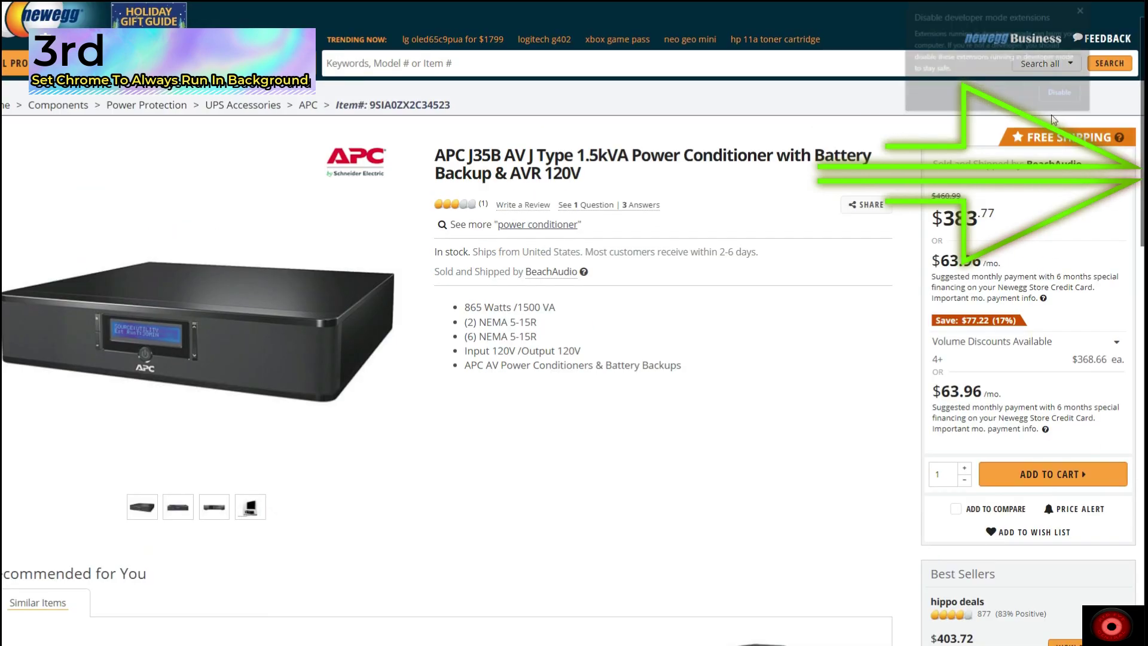
- Dismiss the developer mode extensions notice on the Newegg APC J35B page and check how its scrollbar behaves
{"action": "scroll", "coordinate": [1086, 300], "scroll_direction": "down", "scroll_amount": 3}
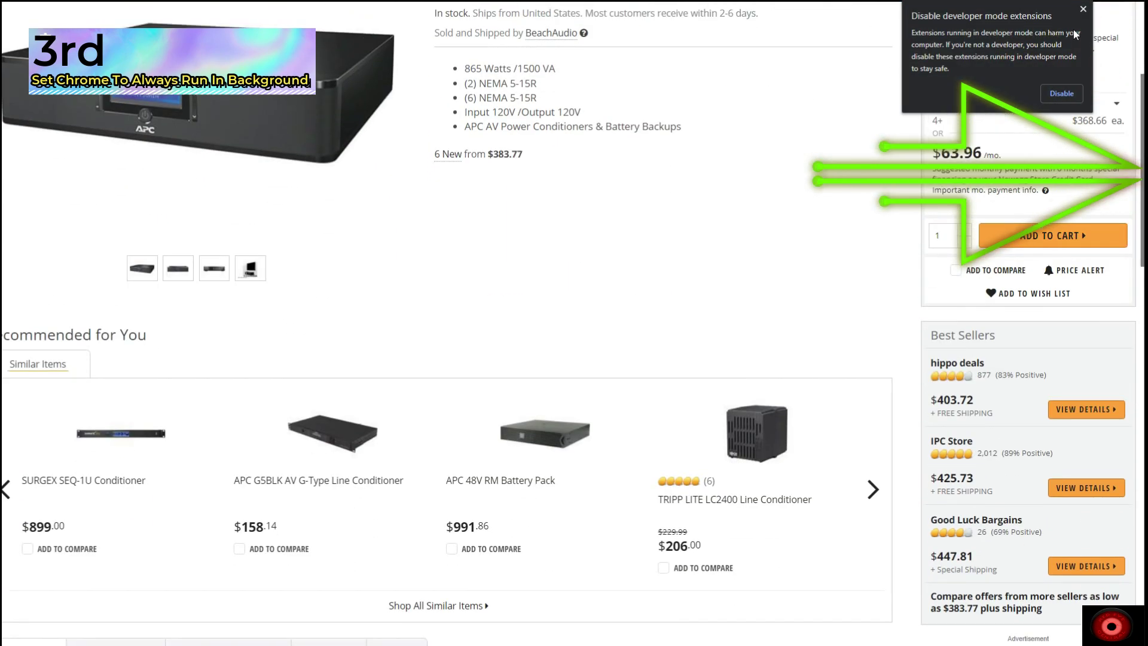
{"action": "left_click", "coordinate": [1083, 10]}
{"action": "scroll", "coordinate": [902, 275], "scroll_direction": "down", "scroll_amount": 4}
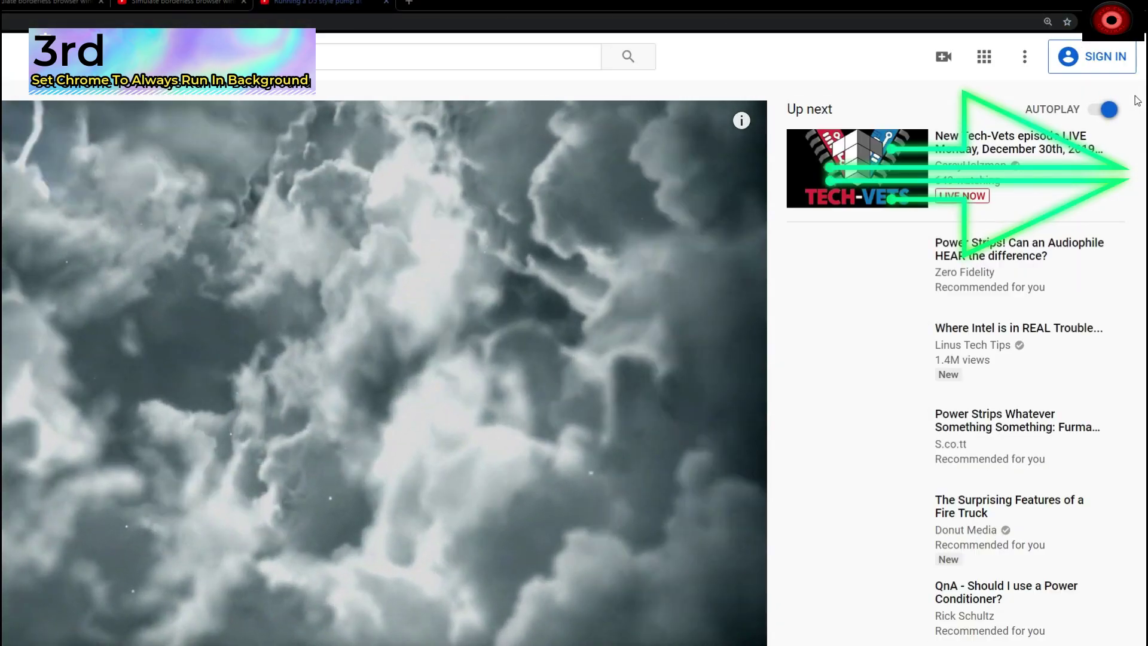
- Check the scrollbar behaviour on the YouTube D5 style pump video page, dismissing the developer mode extensions notice
{"action": "scroll", "coordinate": [1134, 103], "scroll_direction": "down", "scroll_amount": 5}
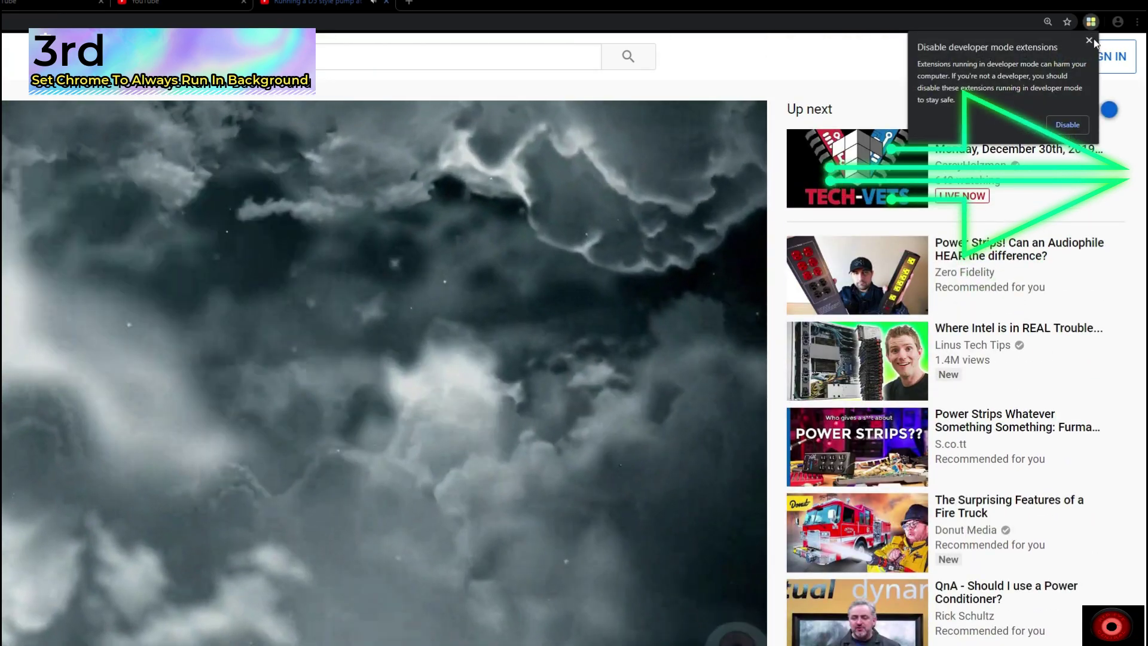
{"action": "left_click", "coordinate": [1089, 41]}
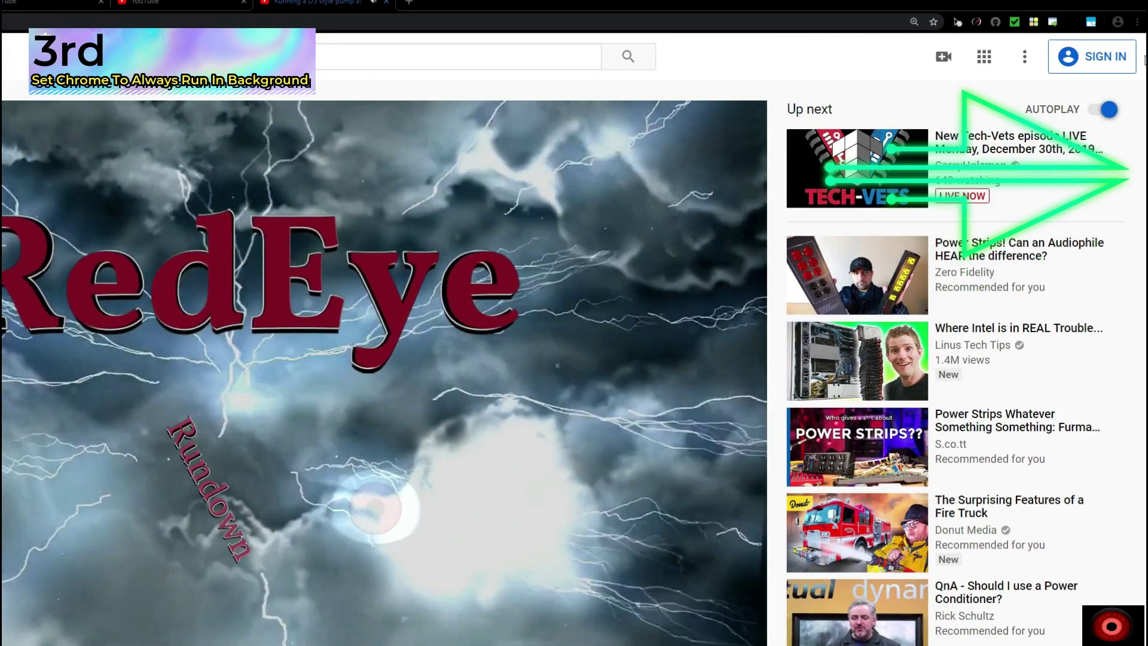
{"action": "scroll", "coordinate": [957, 358], "scroll_direction": "down", "scroll_amount": 2}
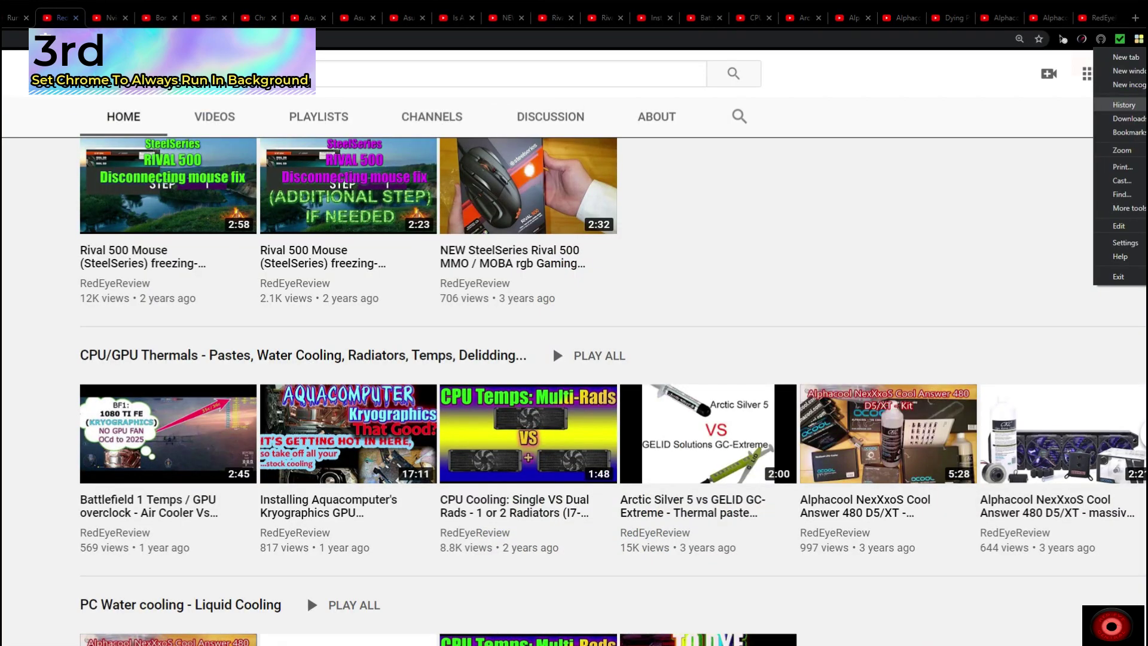
- Open the Alphacool NexXxoS Cool Answer 480 D5/XT closeups video from the browsing history and examine the page's scrollbar
{"action": "left_click", "coordinate": [1125, 105]}
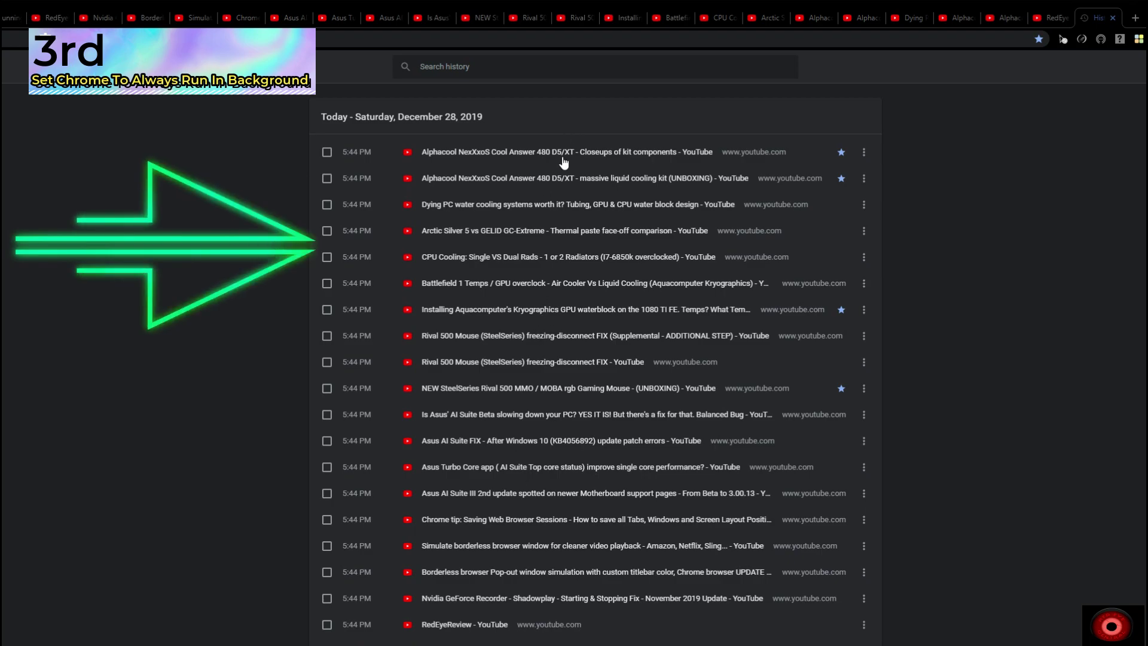
{"action": "left_click", "coordinate": [591, 152]}
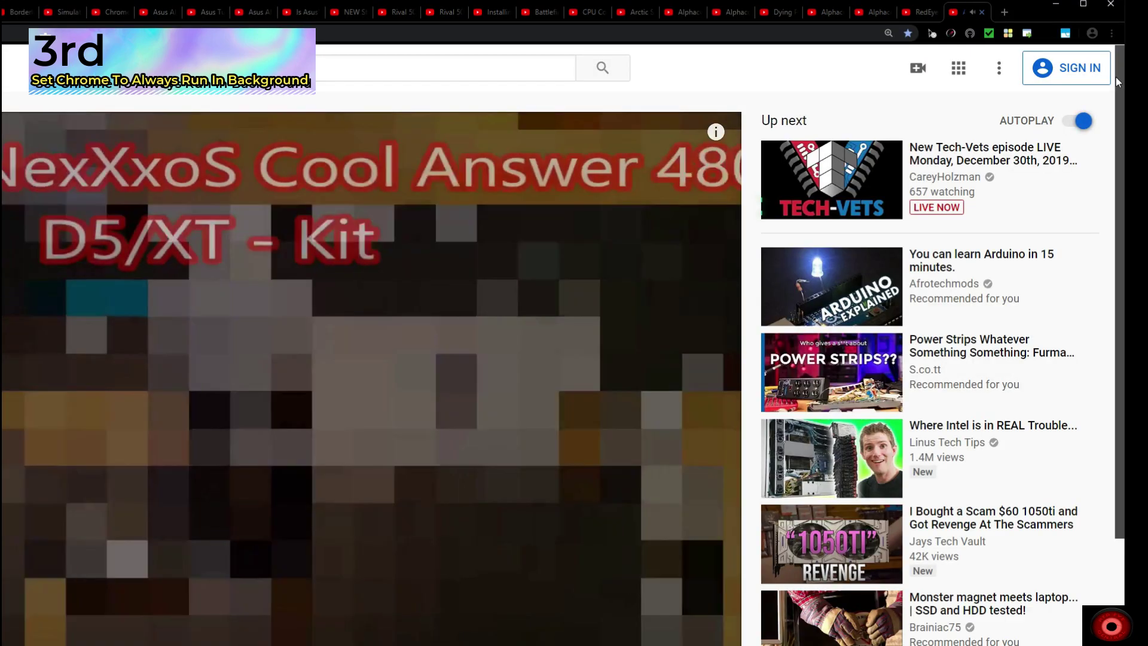
{"action": "mouse_move", "coordinate": [1116, 77]}
{"action": "left_mouse_down"}
{"action": "mouse_move", "coordinate": [1104, 104]}
{"action": "mouse_move", "coordinate": [1116, 83]}
{"action": "left_mouse_up"}
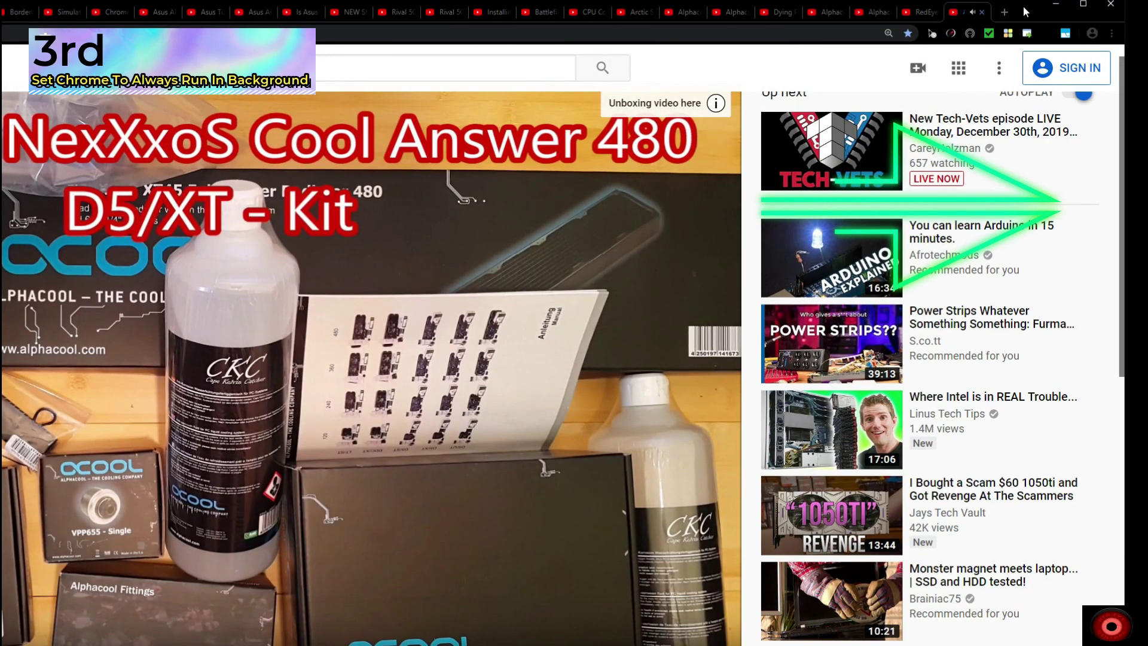
- Return to the browsing history, open the Alphacool closeups video in a new tab and switch to that tab
{"action": "key", "text": "alt+Left"}
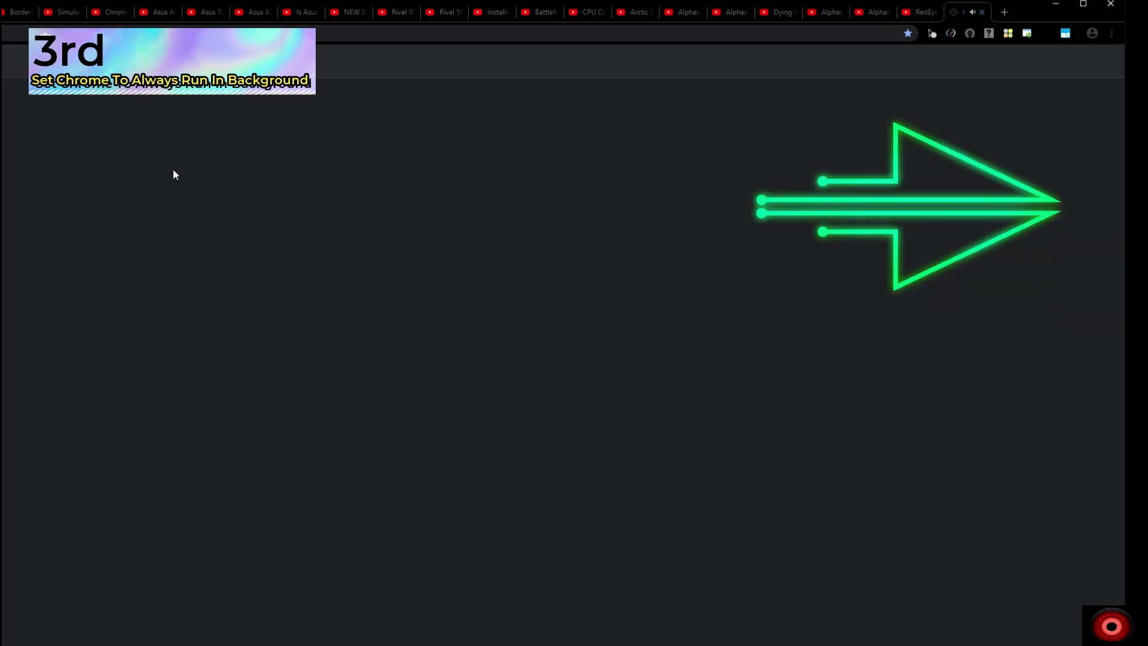
{"action": "middle_click", "coordinate": [384, 151]}
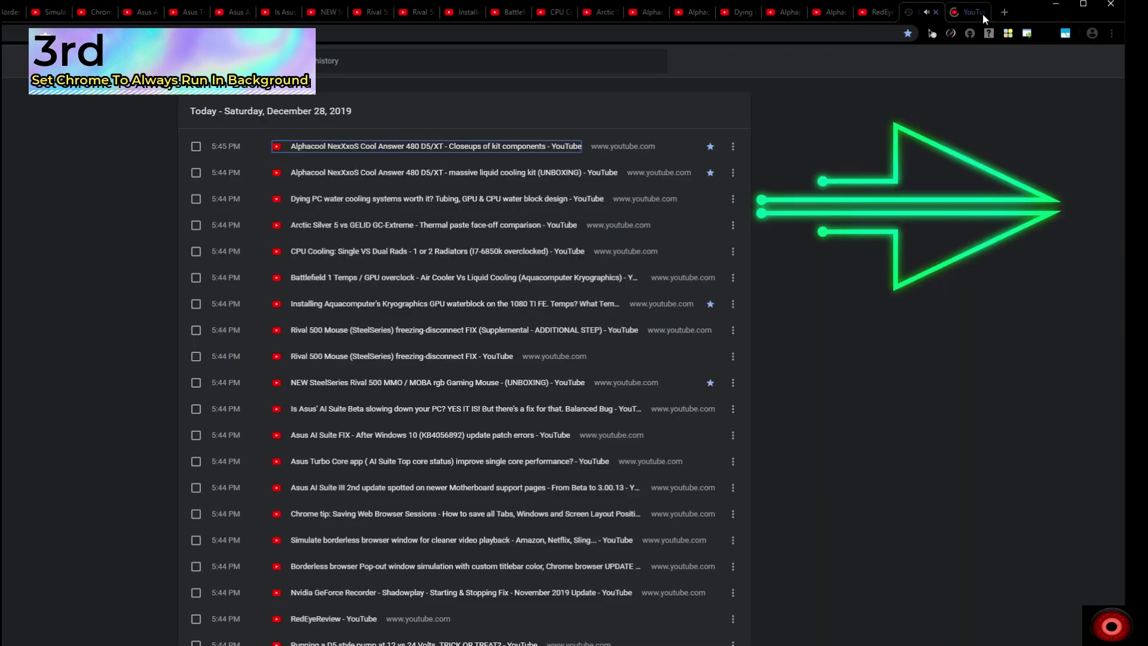
{"action": "left_click", "coordinate": [968, 12]}
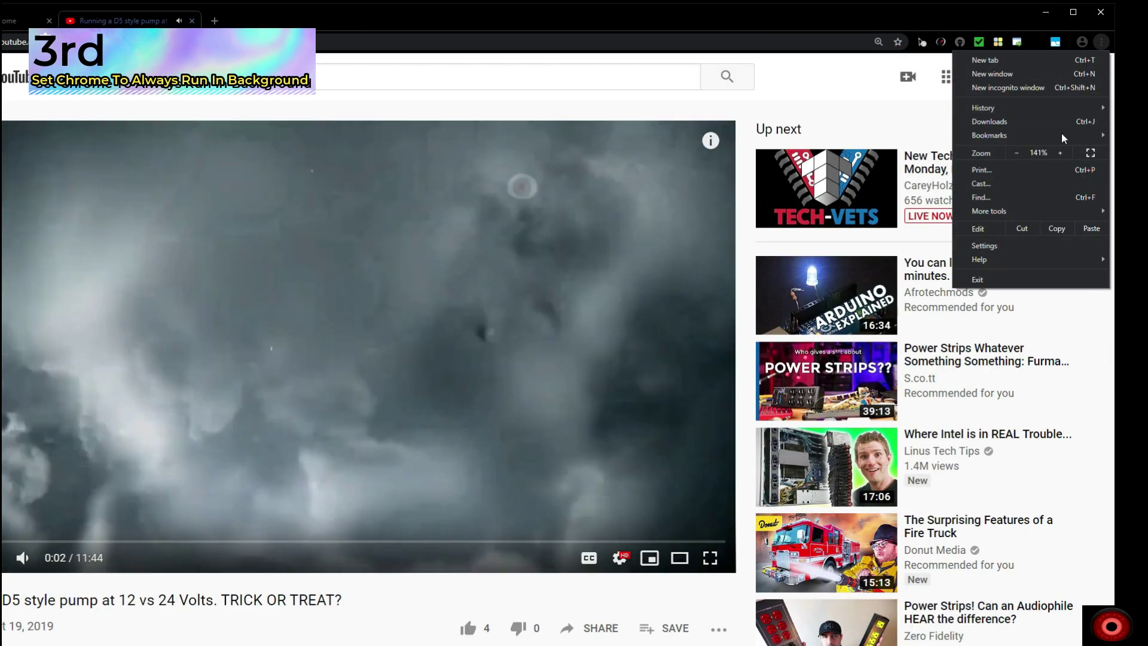
- Restore the recently closed YouTube tab "Simulate borderless browser window for cleaner video playback" from the history
{"action": "mouse_move", "coordinate": [1062, 107]}
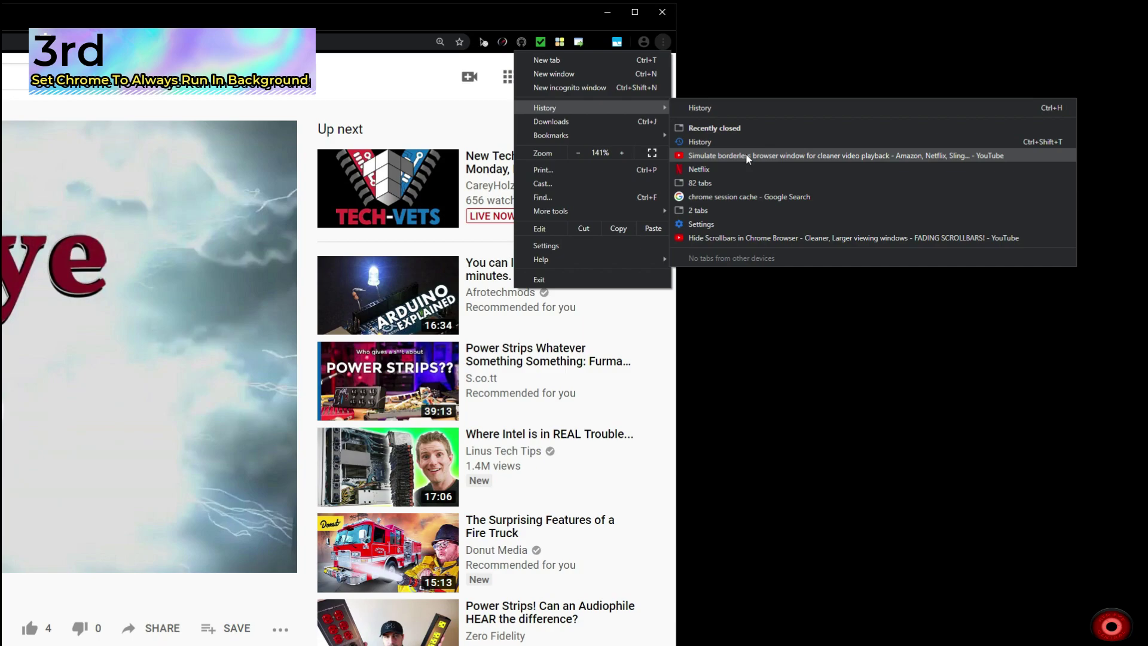
{"action": "left_click", "coordinate": [745, 155]}
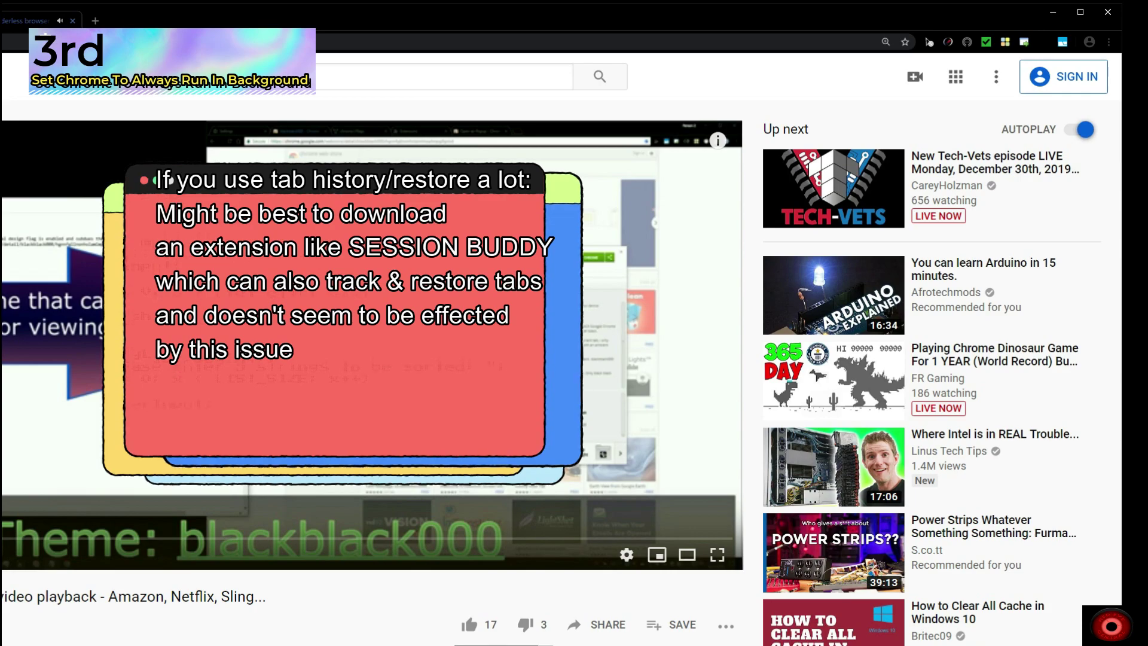
- Restore the recently closed YouTube tab "CPU Cooling: Single VS Dual Rads - 1 or 2 Radiators (I7-6850k overclocked)" from the browsing history
{"action": "left_click", "coordinate": [1108, 41]}
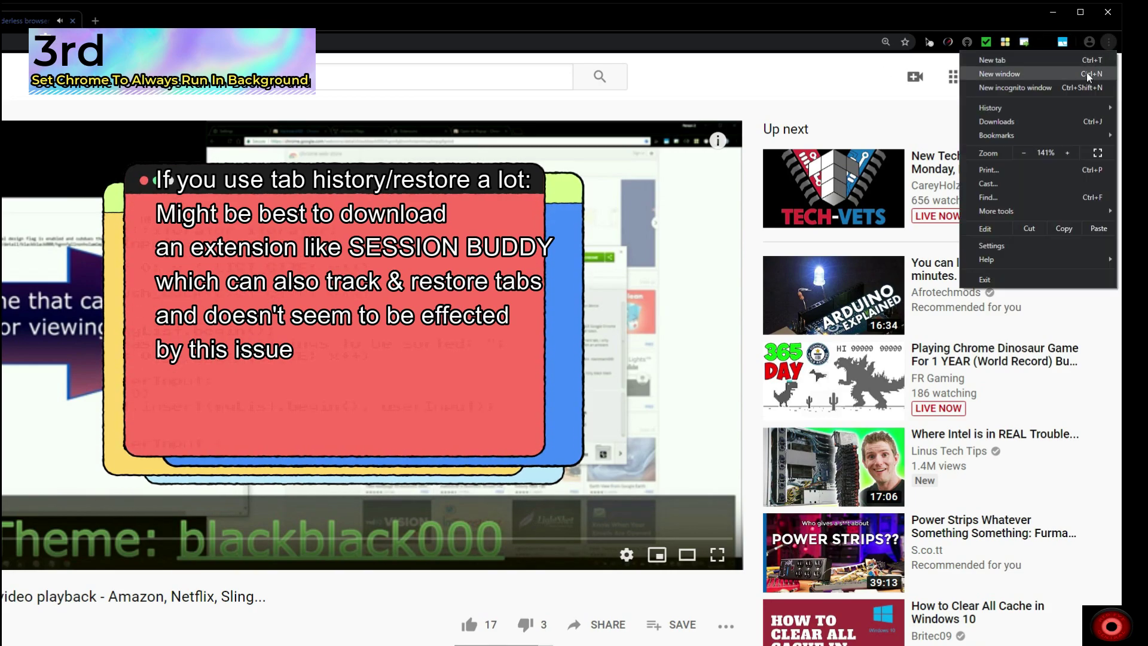
{"action": "mouse_move", "coordinate": [1088, 108]}
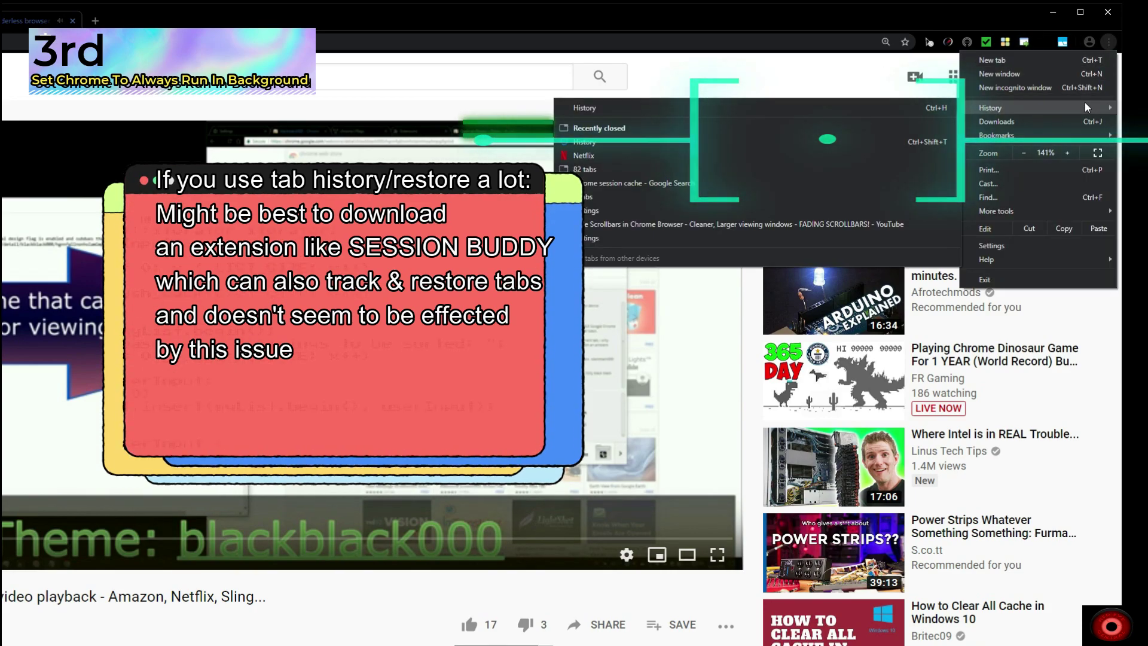
{"action": "key", "text": "Escape"}
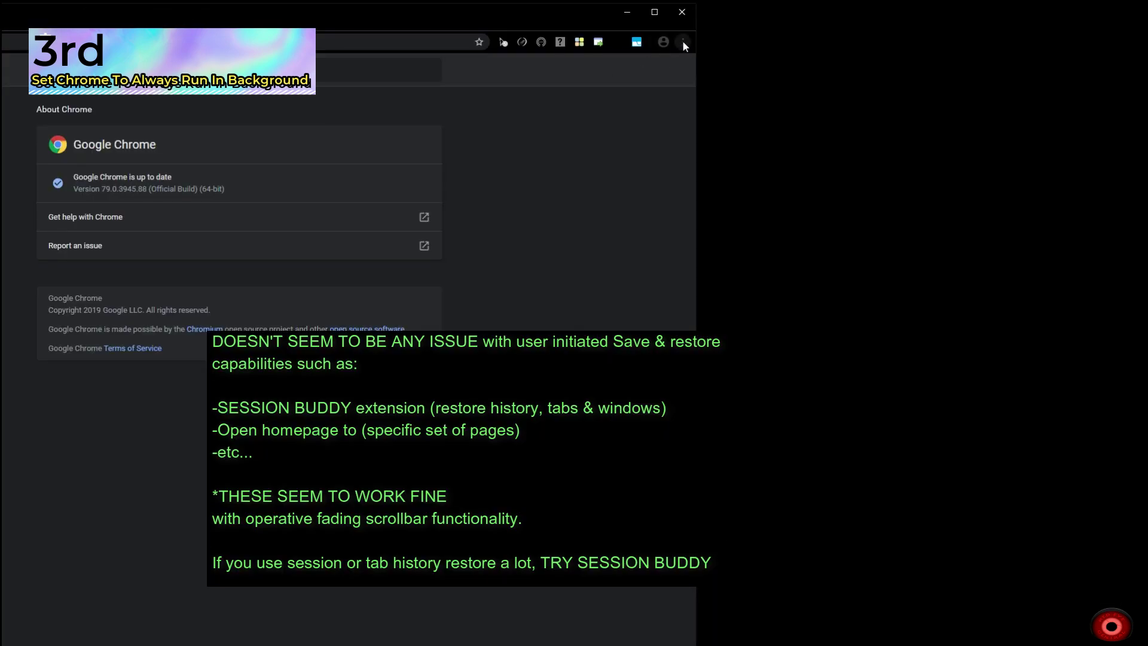
{"action": "left_click", "coordinate": [683, 42]}
{"action": "mouse_move", "coordinate": [652, 112]}
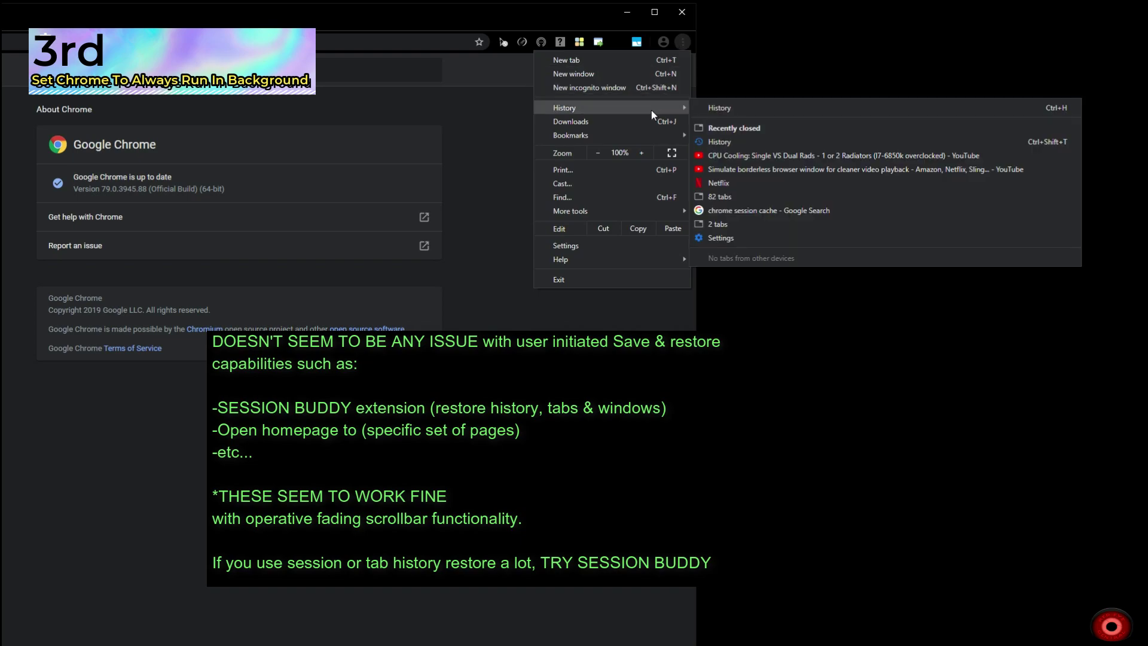
{"action": "left_click", "coordinate": [755, 156]}
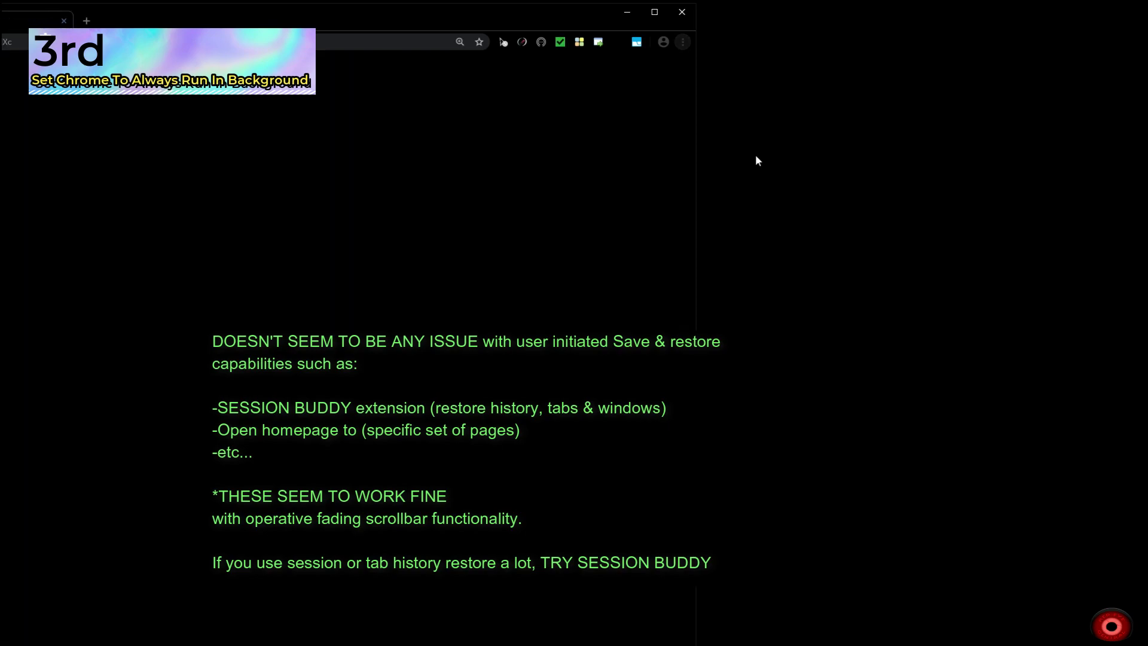
- Widen the browser window and examine the scrollbar behaviour along the edge of the restored CPU cooling video page
{"action": "scroll", "coordinate": [684, 172], "scroll_direction": "down", "scroll_amount": 1}
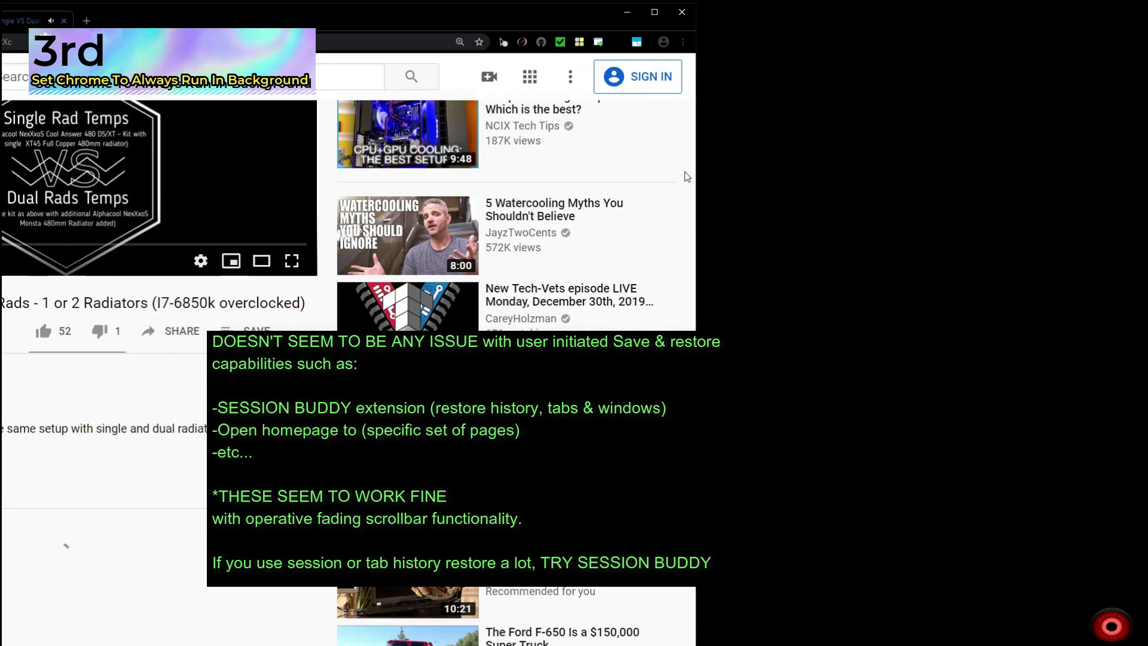
{"action": "left_click_drag", "start_coordinate": [698, 161], "coordinate": [988, 169]}
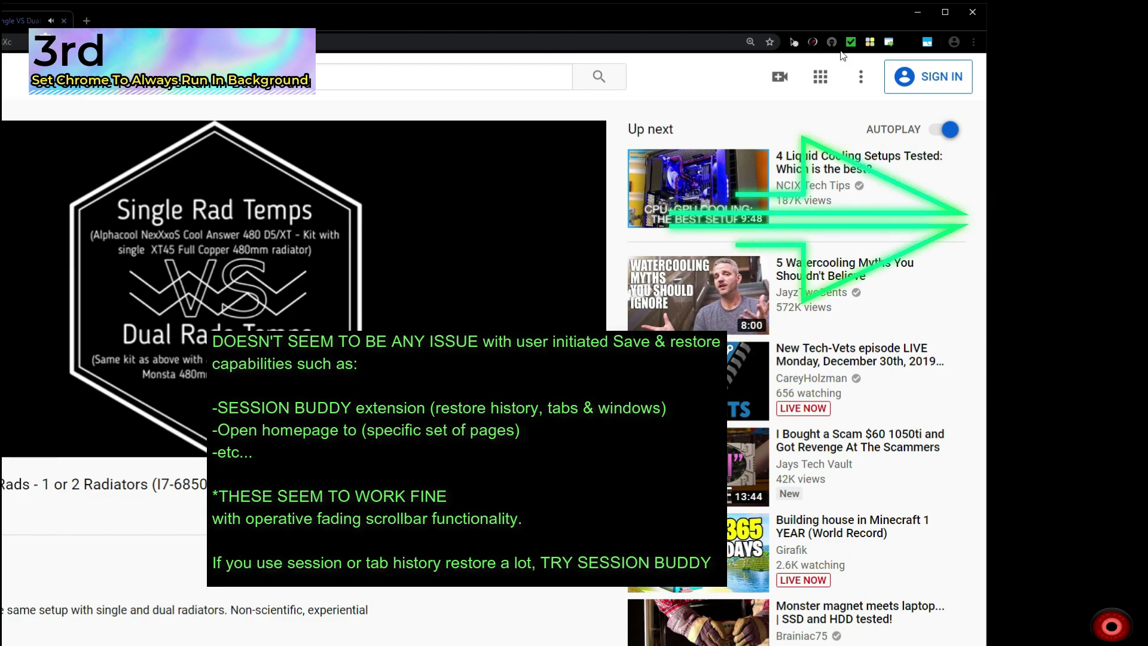
{"action": "left_click", "coordinate": [974, 41]}
{"action": "left_click", "coordinate": [974, 42]}
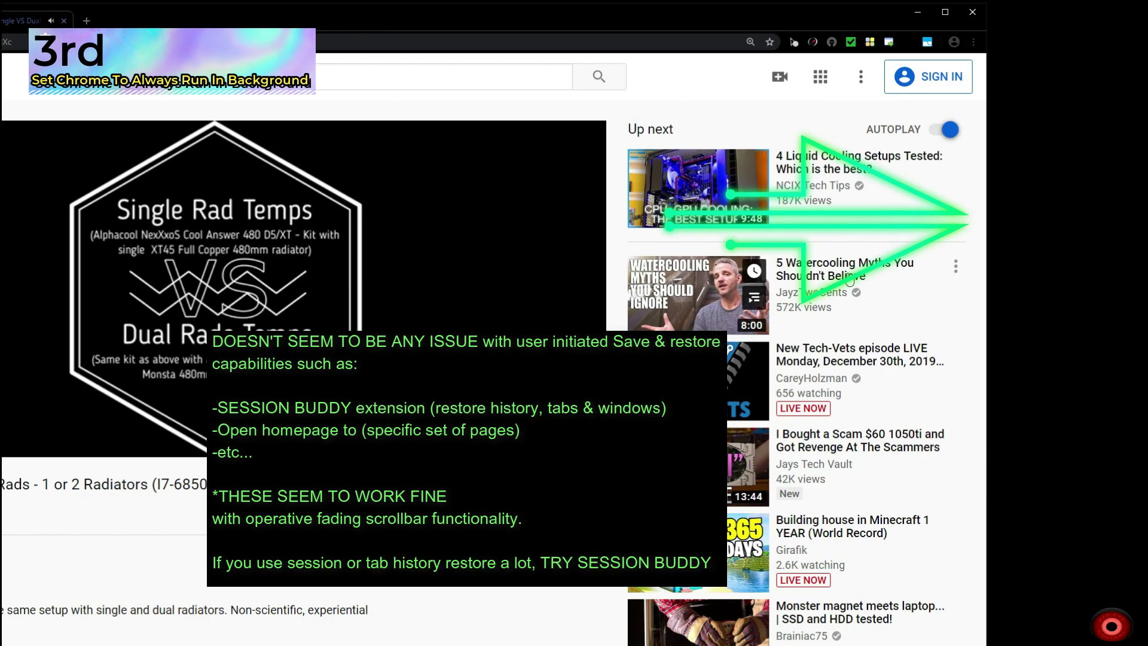
{"action": "scroll", "coordinate": [846, 454], "scroll_direction": "down", "scroll_amount": 5}
{"action": "scroll", "coordinate": [845, 509], "scroll_direction": "up", "scroll_amount": 5}
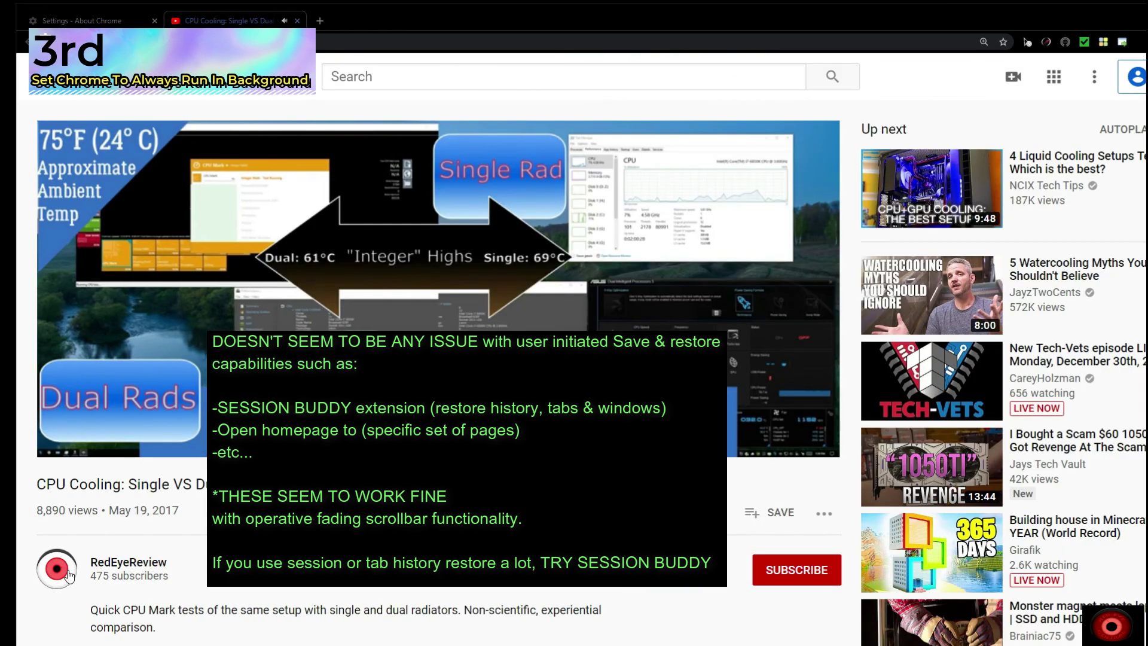
- Open the RedEyeReview channel page and follow the link to its ANTHEM Closed Alpha video
{"action": "left_click", "coordinate": [128, 562]}
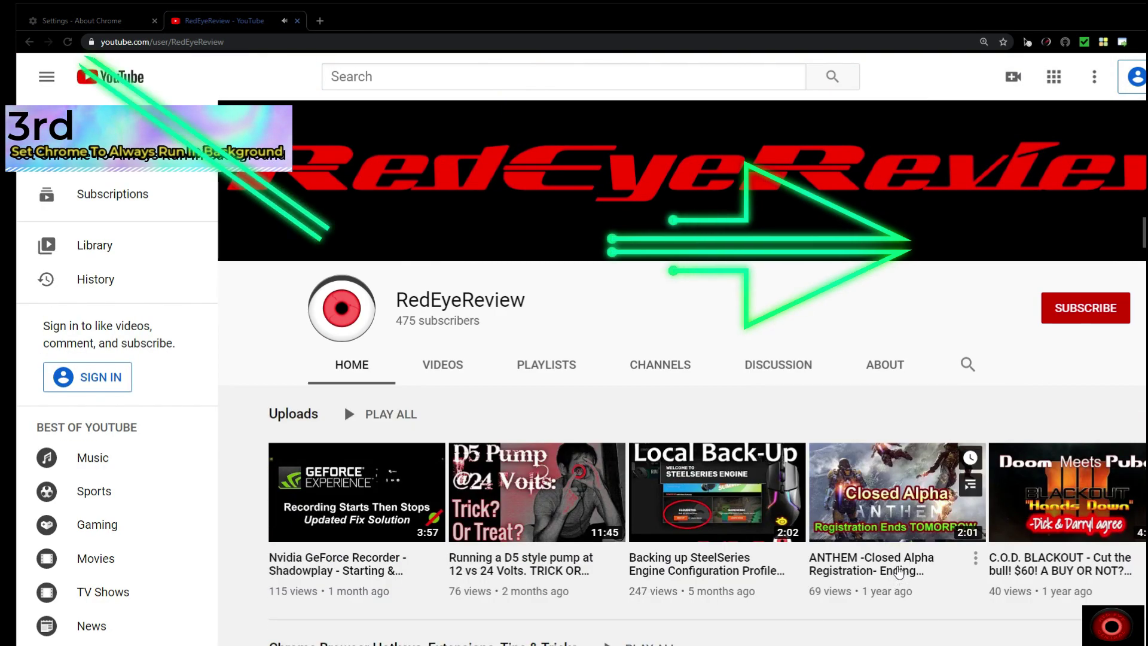
{"action": "left_click", "coordinate": [897, 492]}
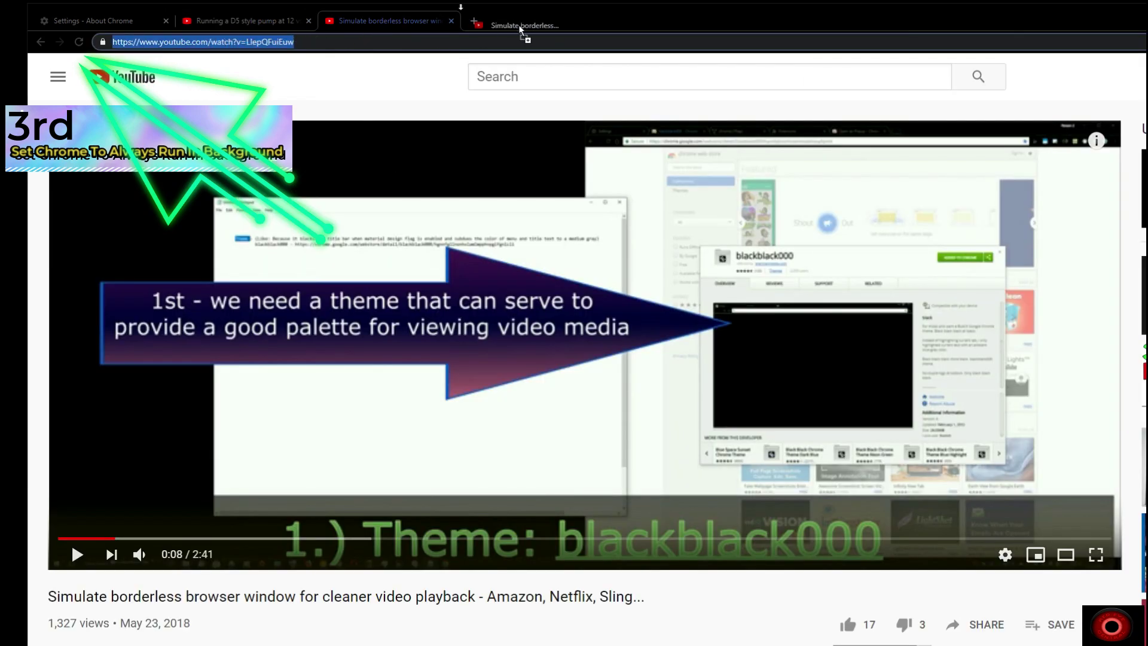
- Open the address of the "Simulate borderless browser window" video in a new tab and test that page's scrollbar
{"action": "left_click_drag", "start_coordinate": [521, 28], "coordinate": [517, 28]}
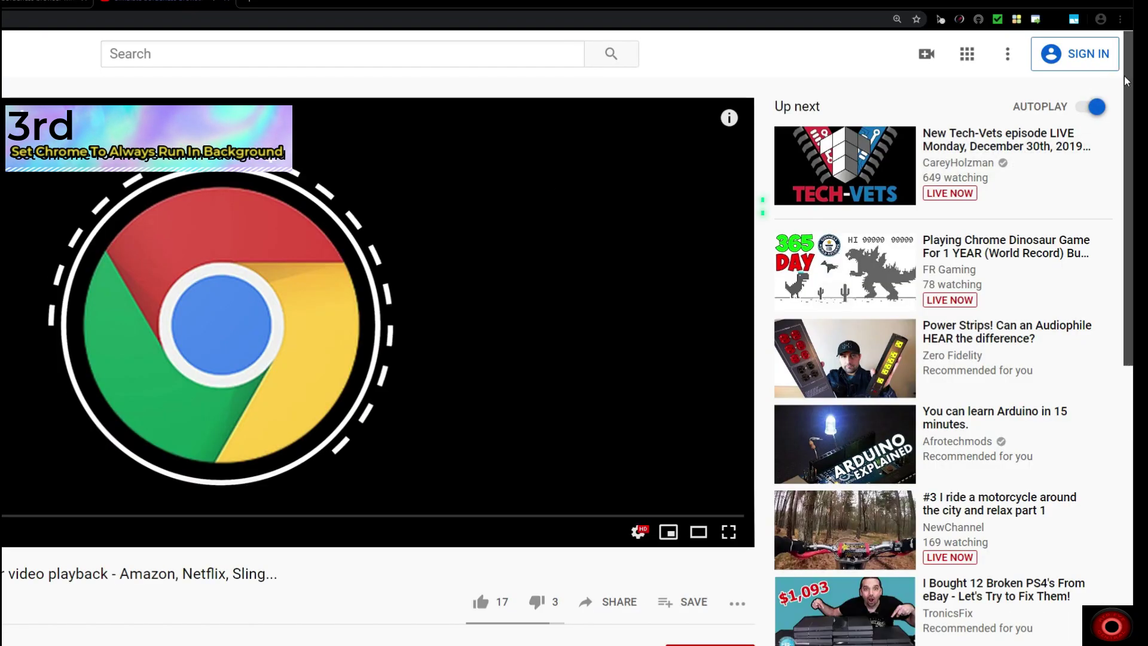
{"action": "mouse_move", "coordinate": [1126, 80]}
{"action": "left_mouse_down"}
{"action": "mouse_move", "coordinate": [1133, 225]}
{"action": "mouse_move", "coordinate": [1135, 99]}
{"action": "left_mouse_up"}
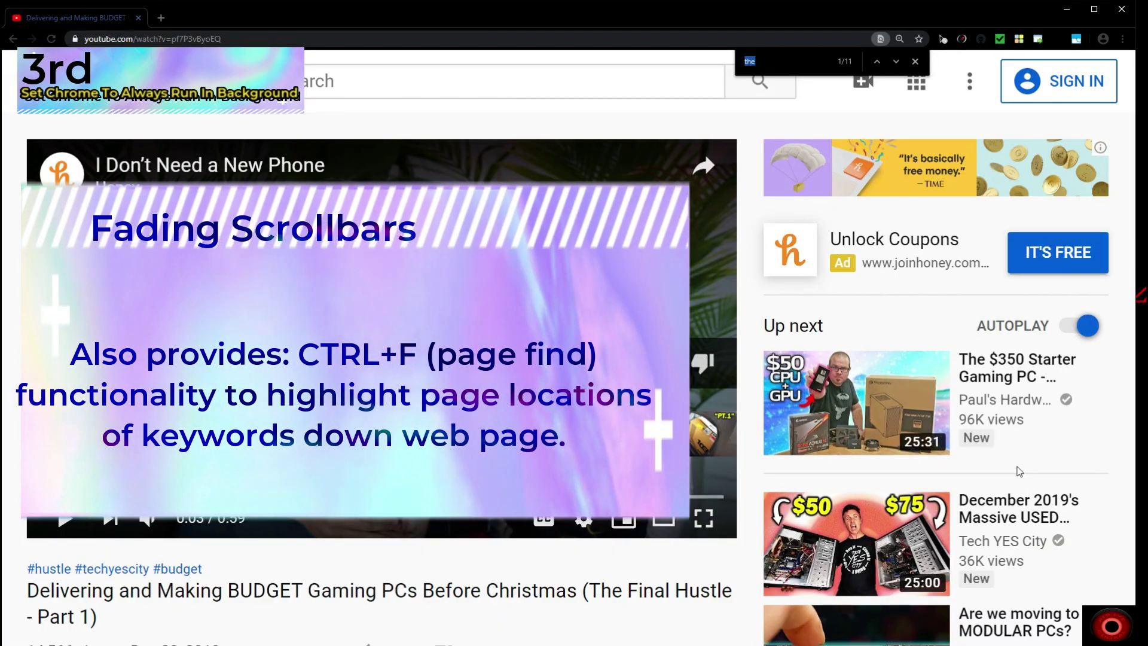
- Find the word "the" on the budget gaming PCs video page
{"action": "type", "text": "the"}
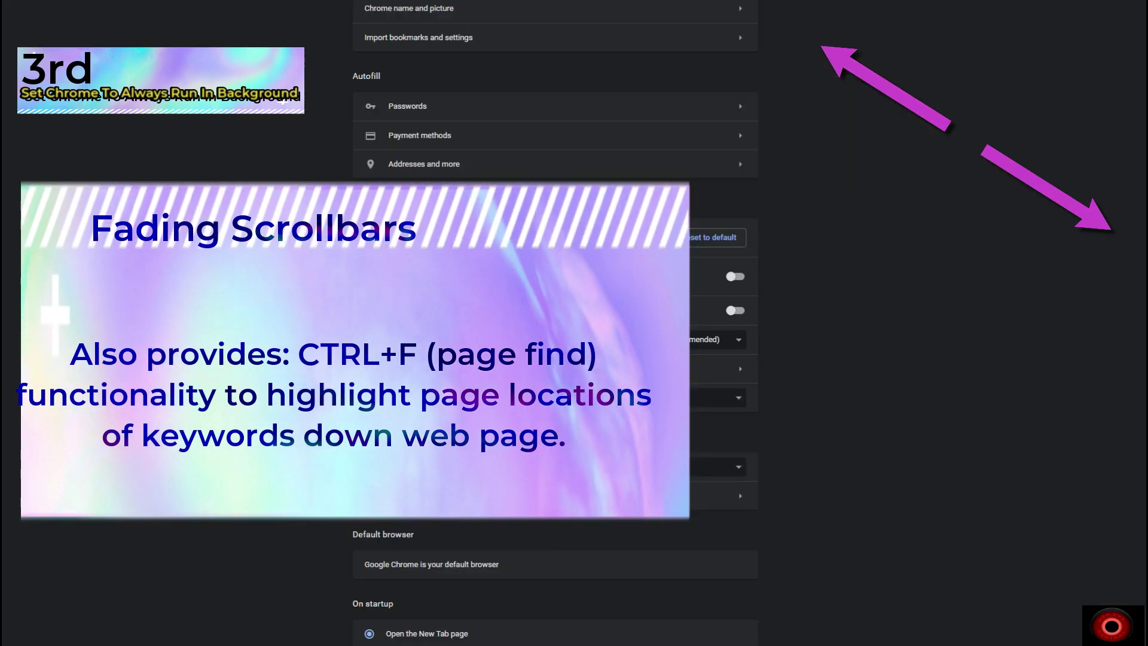
- Show the advanced Chrome settings through to the background apps option, and close the browser window
{"action": "scroll", "coordinate": [1079, 98], "scroll_direction": "down", "scroll_amount": 3}
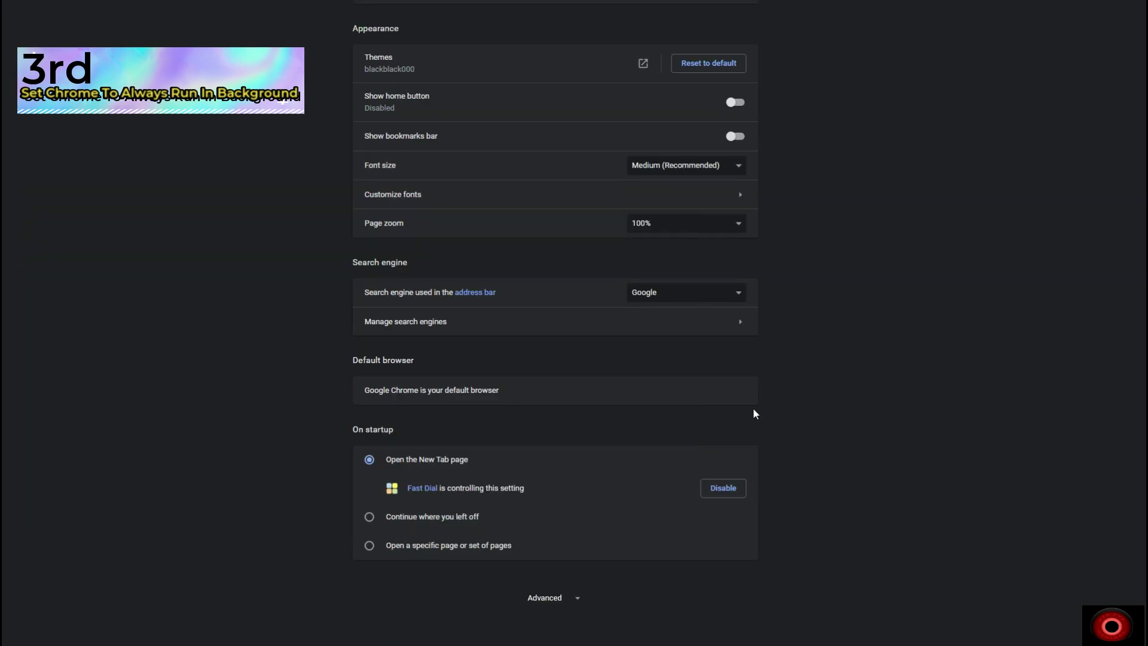
{"action": "left_click", "coordinate": [545, 598]}
{"action": "scroll", "coordinate": [865, 235], "scroll_direction": "down", "scroll_amount": 10}
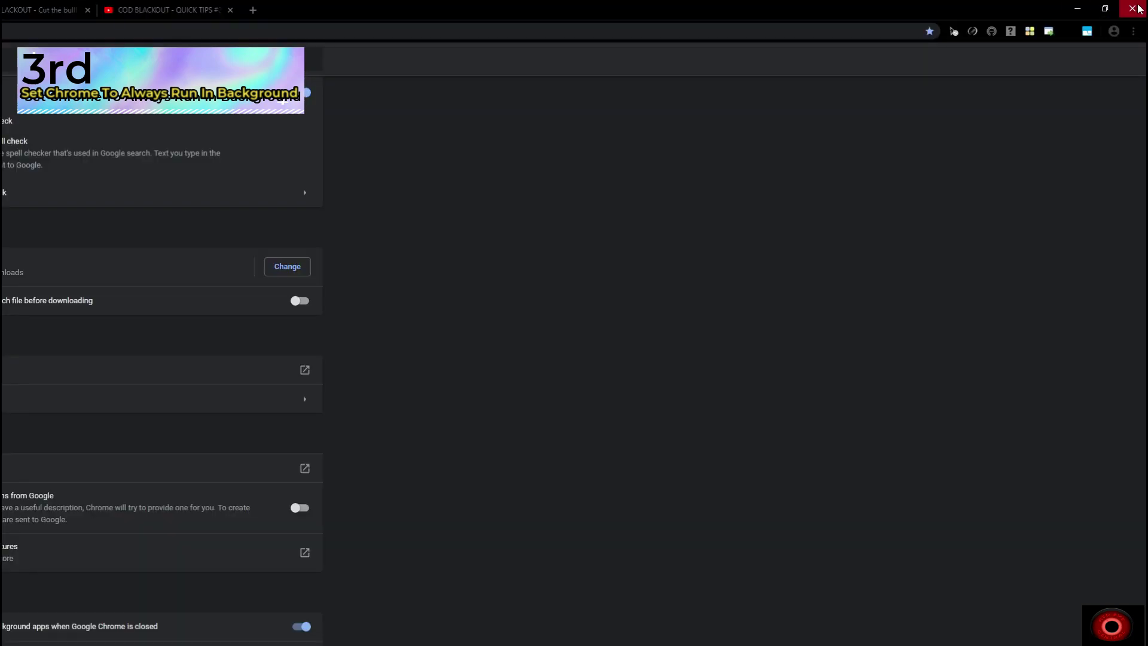
{"action": "key", "text": "ctrl+w"}
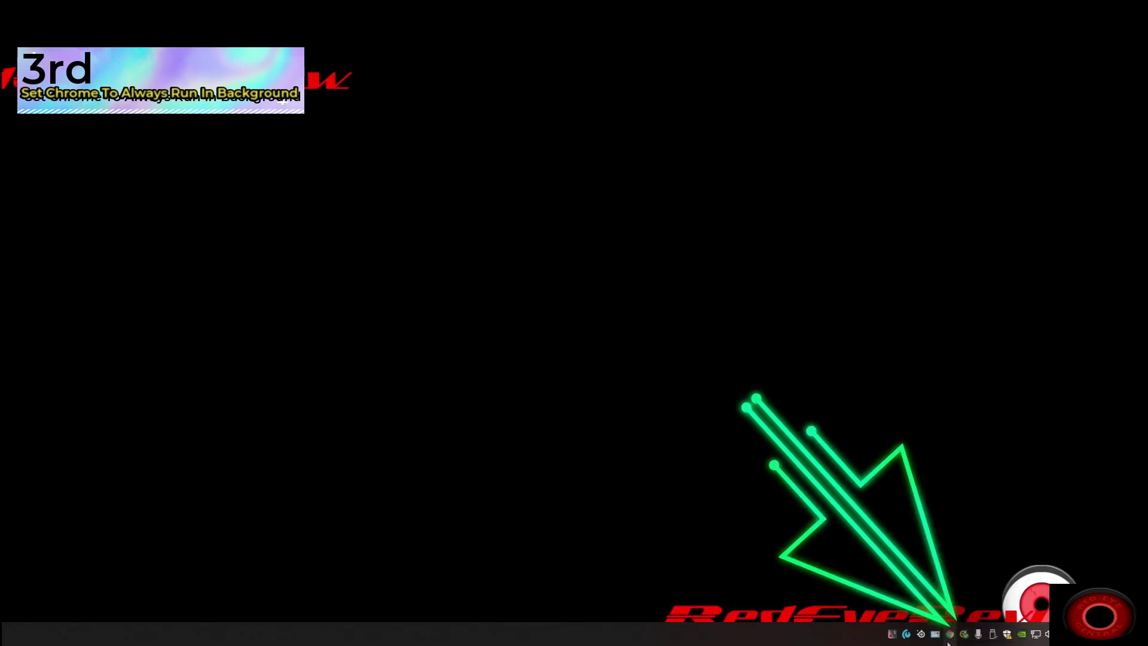
- Check the options of Chrome's background process in the notification area and bring up the About Chrome page
{"action": "right_click", "coordinate": [951, 637]}
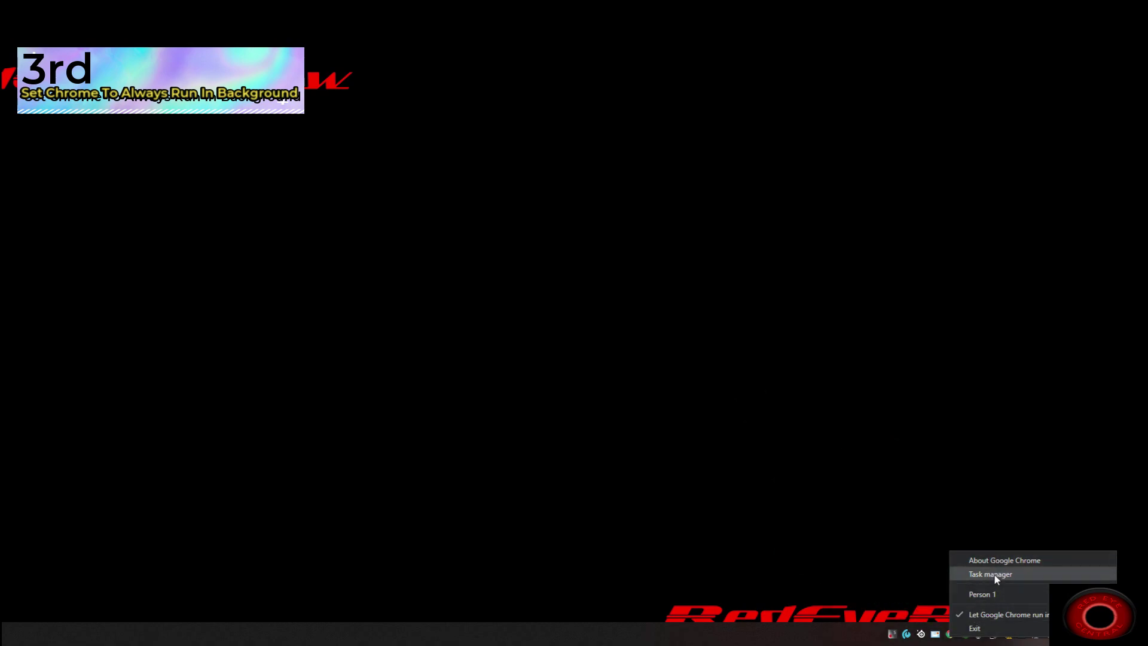
{"action": "left_click", "coordinate": [995, 575]}
{"action": "scroll", "coordinate": [690, 283], "scroll_direction": "up", "scroll_amount": 5}
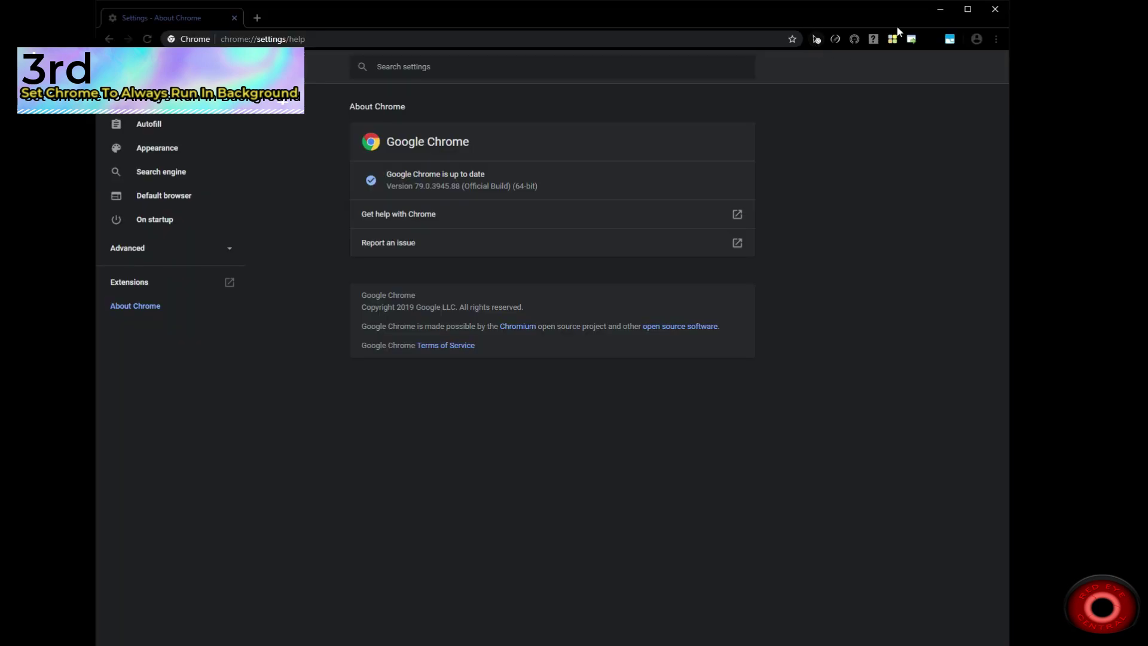
{"action": "left_click", "coordinate": [996, 38]}
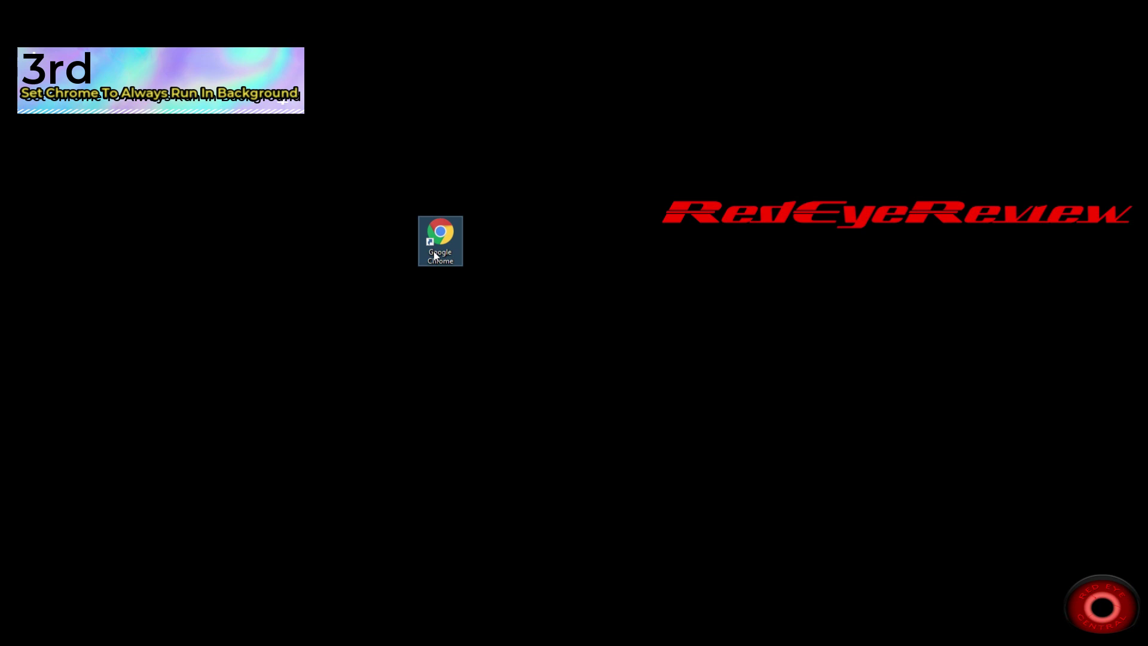
- Open the properties of the desktop Google Chrome shortcut and examine its Target path
{"action": "right_click", "coordinate": [433, 253]}
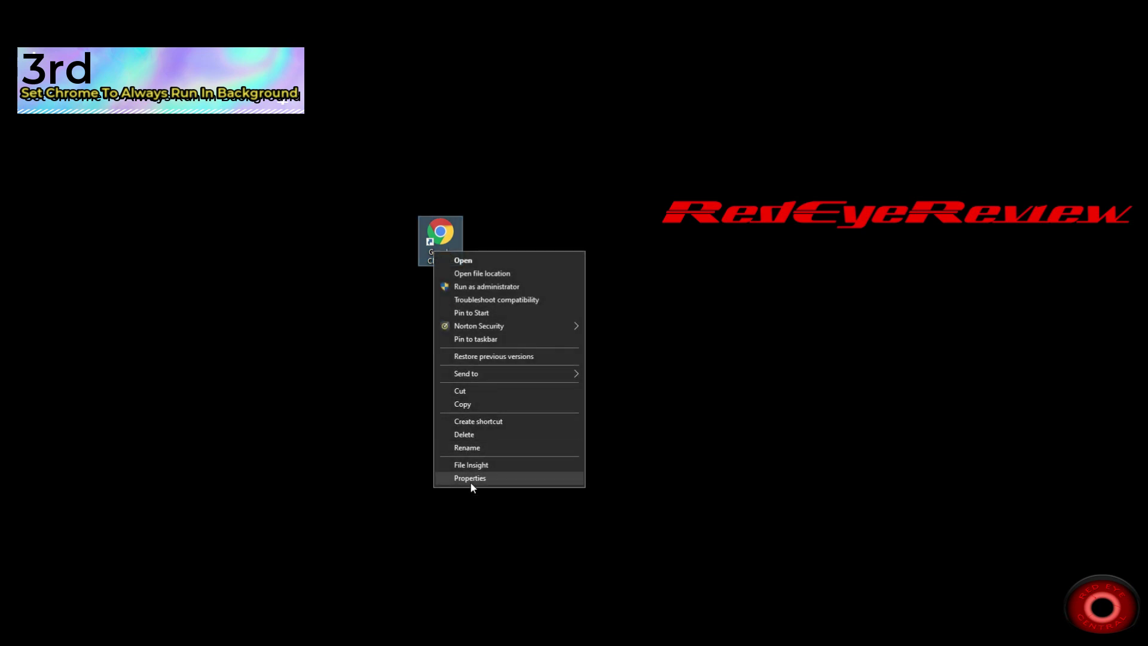
{"action": "left_click", "coordinate": [499, 478]}
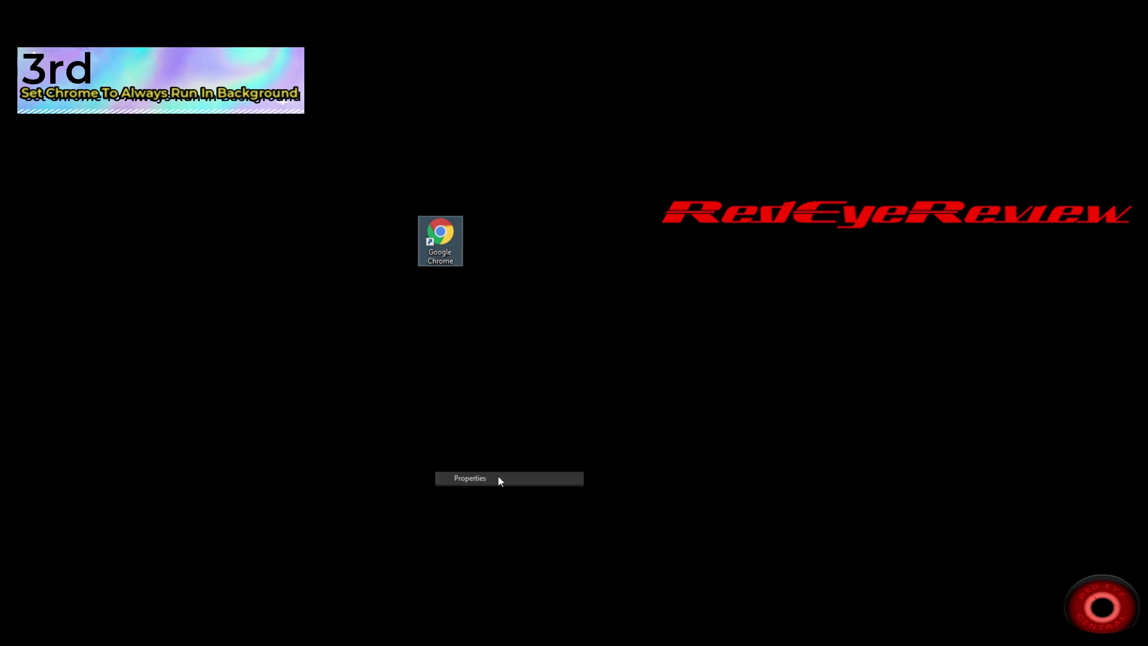
{"action": "left_click", "coordinate": [540, 372]}
{"action": "left_click_drag", "start_coordinate": [540, 372], "coordinate": [482, 376]}
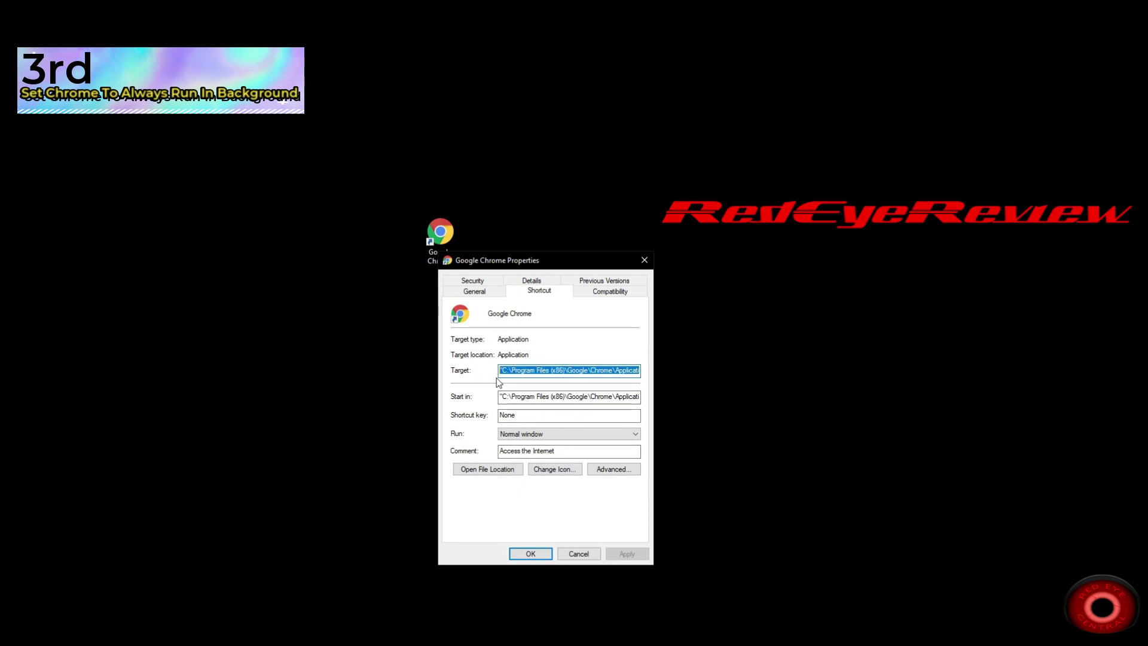
{"action": "left_click", "coordinate": [530, 372]}
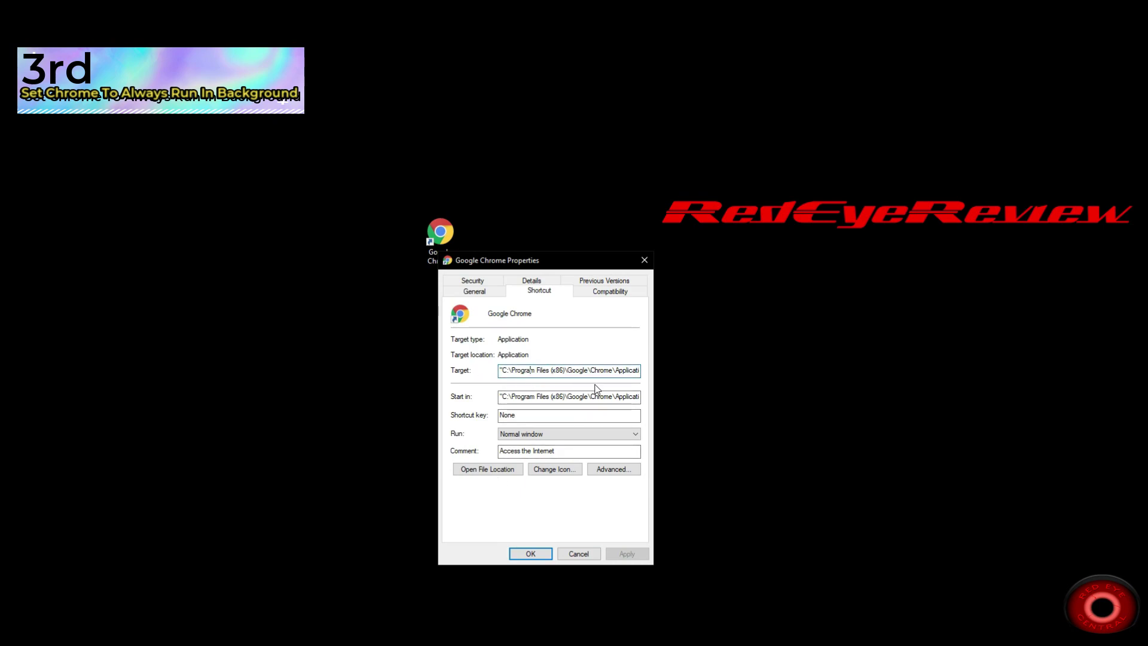
{"action": "key", "text": "Left"}
{"action": "key", "text": "Left"}
{"action": "key", "text": "Left"}
{"action": "key", "text": "Right"}
{"action": "key", "text": "Right"}
{"action": "key", "text": "Right"}
{"action": "key", "text": "Right"}
{"action": "key", "text": "Right"}
{"action": "key", "text": "Right"}
{"action": "key", "text": "Right"}
{"action": "key", "text": "Right"}
{"action": "key", "text": "Left"}
{"action": "key", "text": "Left"}
{"action": "key", "text": "Left"}
{"action": "key", "text": "Left"}
{"action": "key", "text": "Left"}
{"action": "key", "text": "Left"}
{"action": "key", "text": "Left"}
{"action": "key", "text": "Left"}
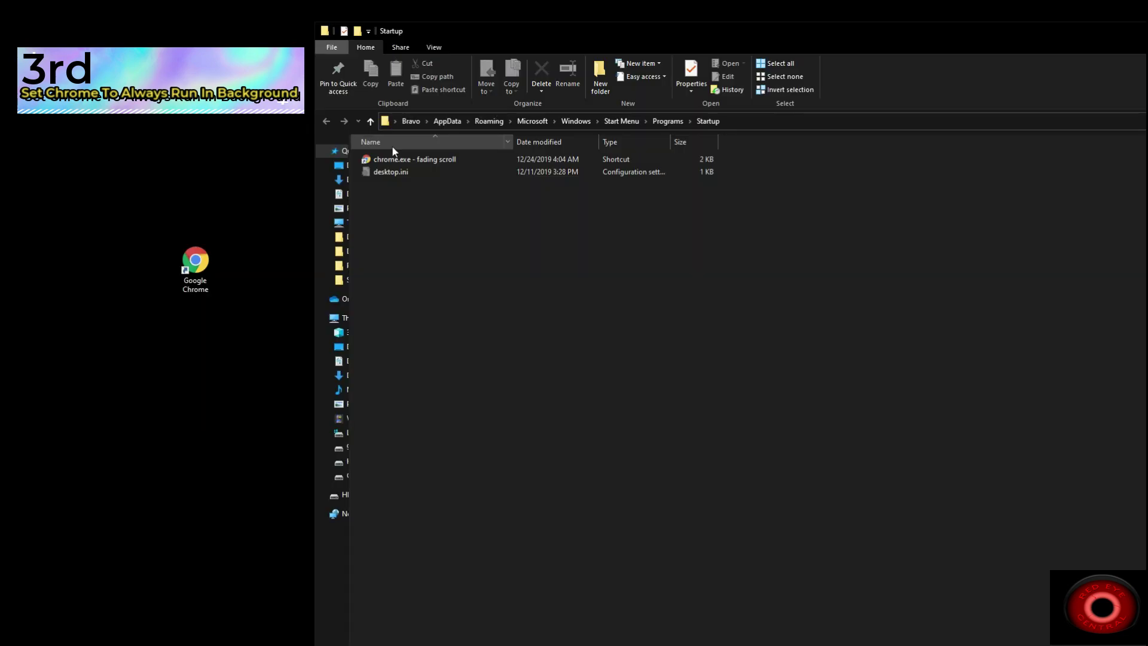
- Move the desktop Google Chrome shortcut into the Startup folder and compare it with the "chrome.exe - fading scroll" shortcut
{"action": "left_click", "coordinate": [211, 266]}
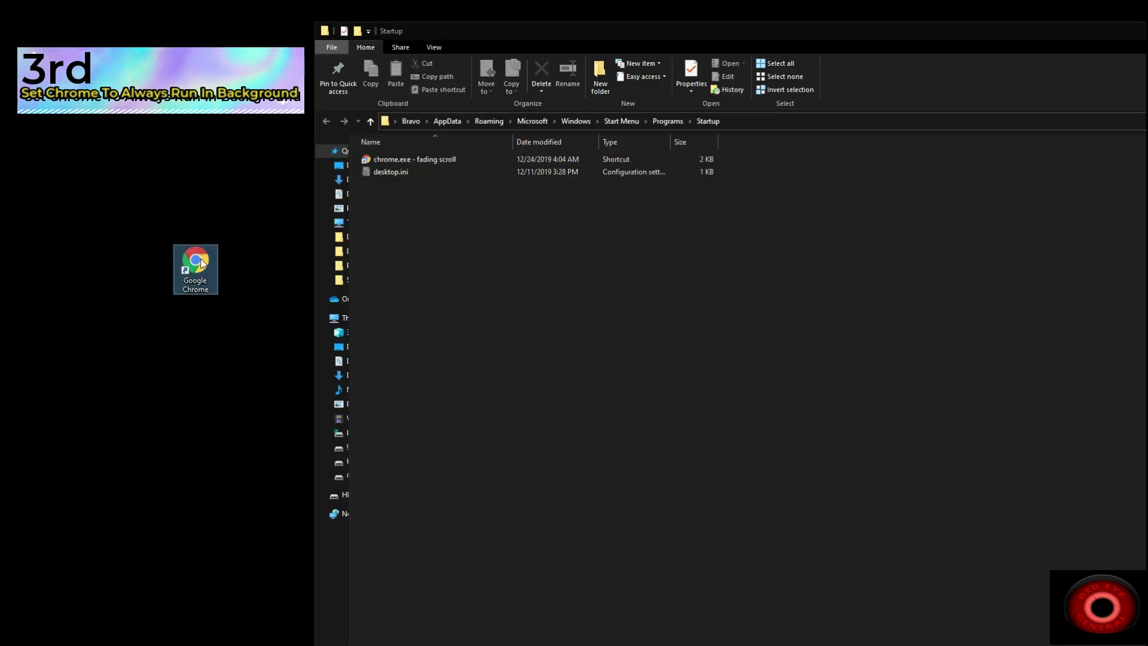
{"action": "left_click_drag", "start_coordinate": [197, 266], "coordinate": [724, 233]}
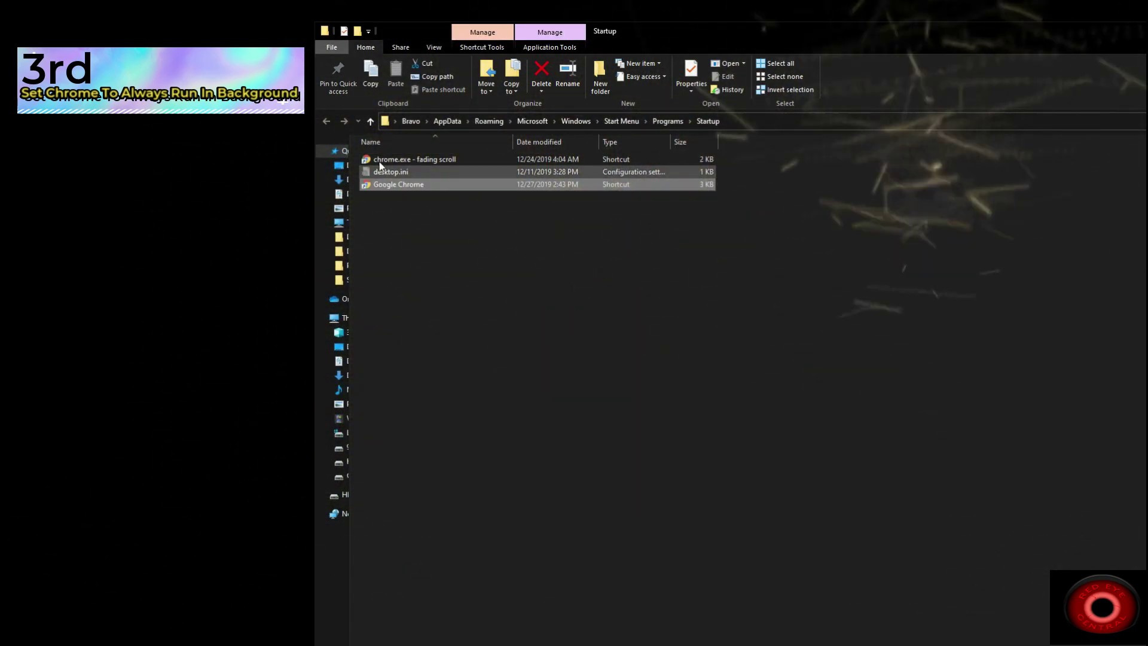
{"action": "left_click", "coordinate": [471, 160]}
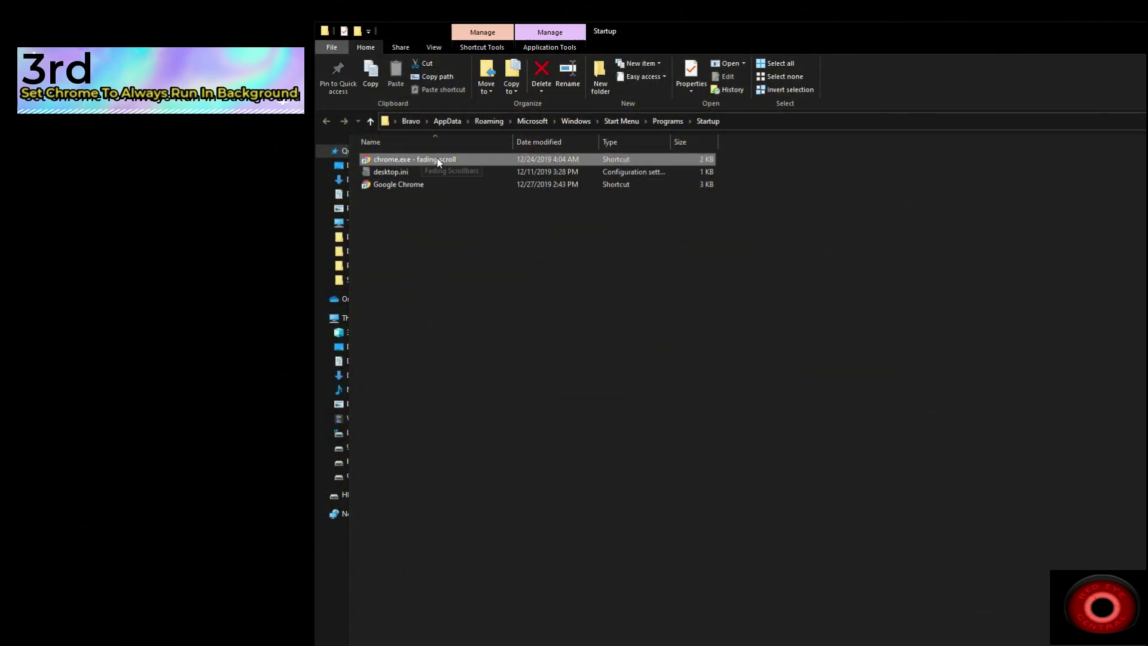
{"action": "left_click", "coordinate": [392, 179], "text": "ctrl"}
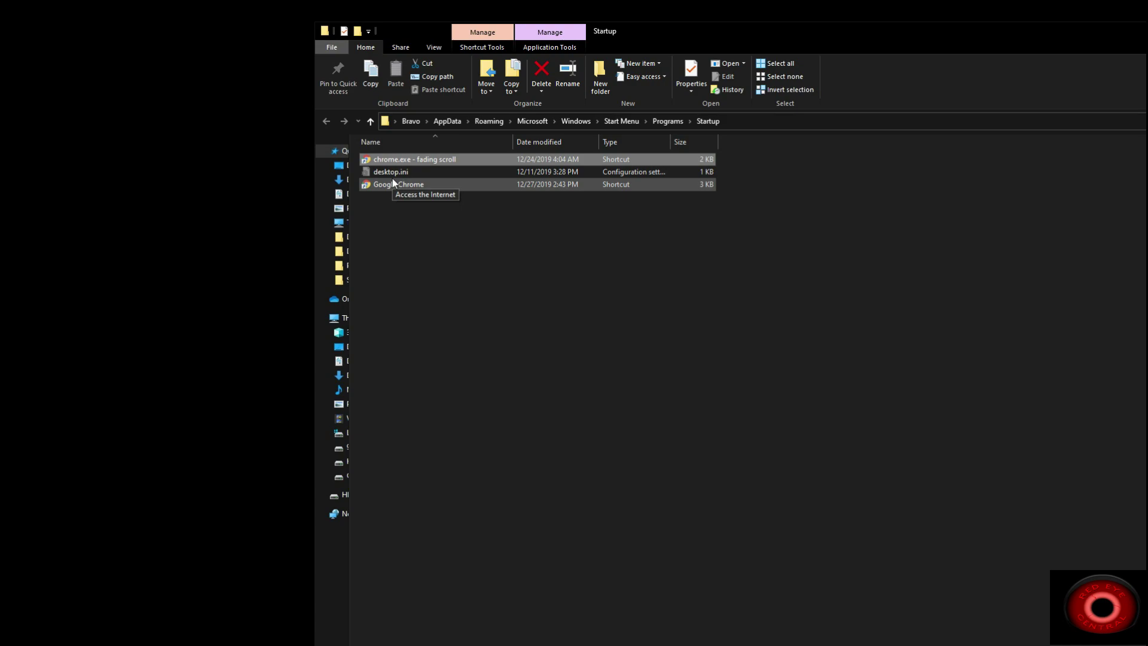
{"action": "left_click", "coordinate": [399, 184]}
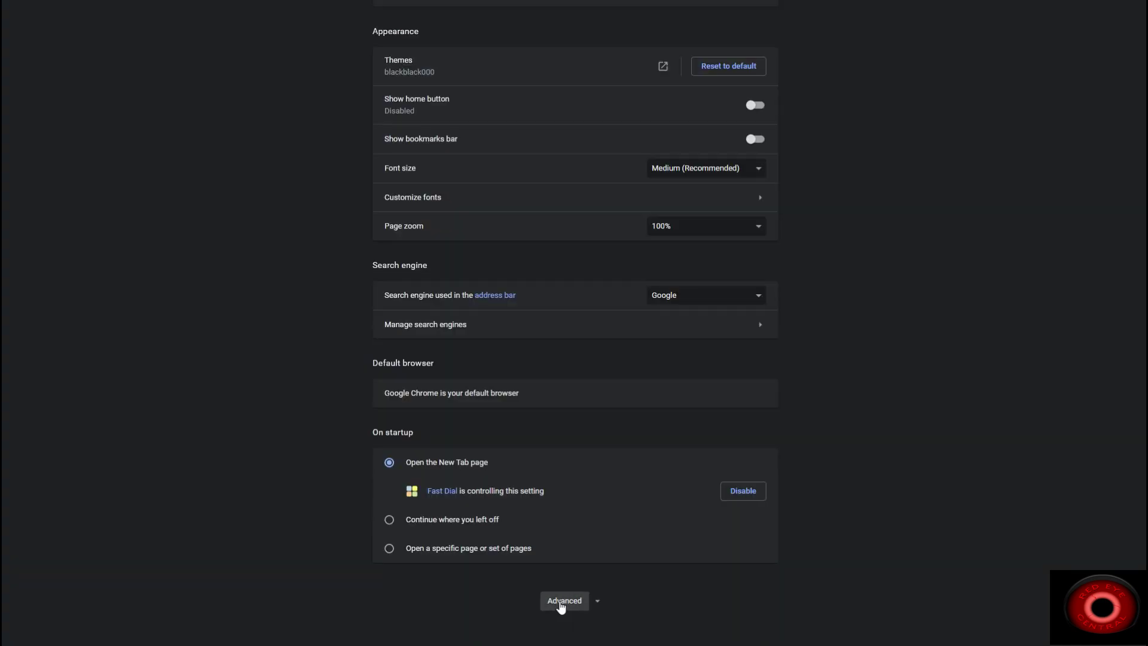
- In Chrome's advanced System settings, switch "Continue running background apps when Google Chrome is closed" off and back on
{"action": "left_click", "coordinate": [561, 601]}
{"action": "scroll", "coordinate": [885, 239], "scroll_direction": "down", "scroll_amount": 7}
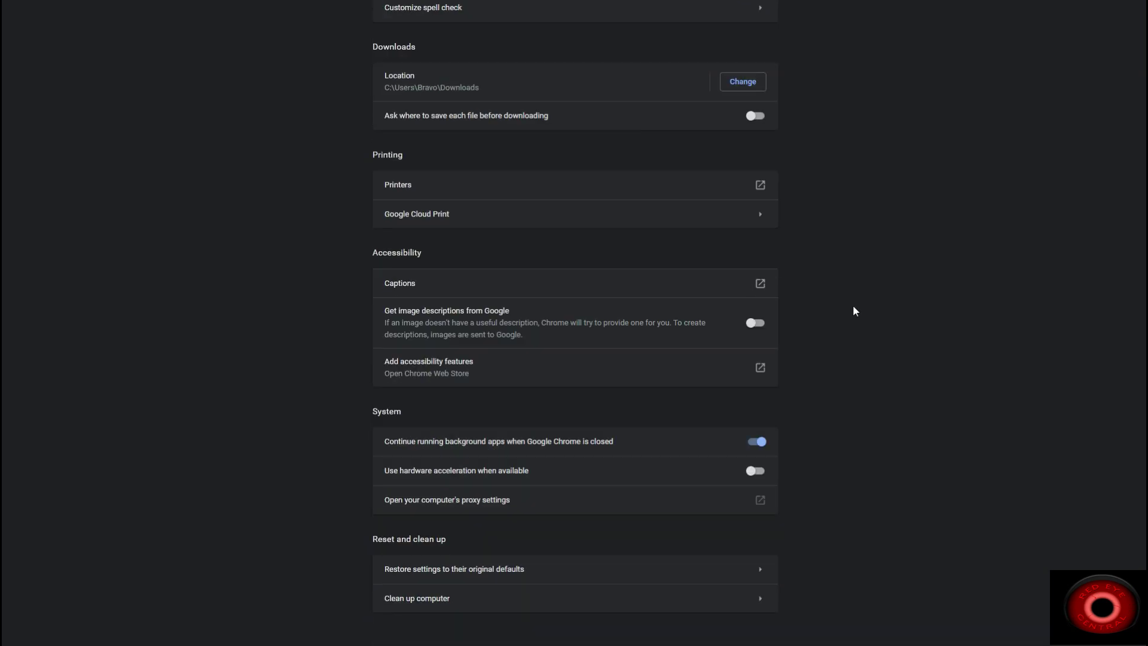
{"action": "triple_click", "coordinate": [444, 447]}
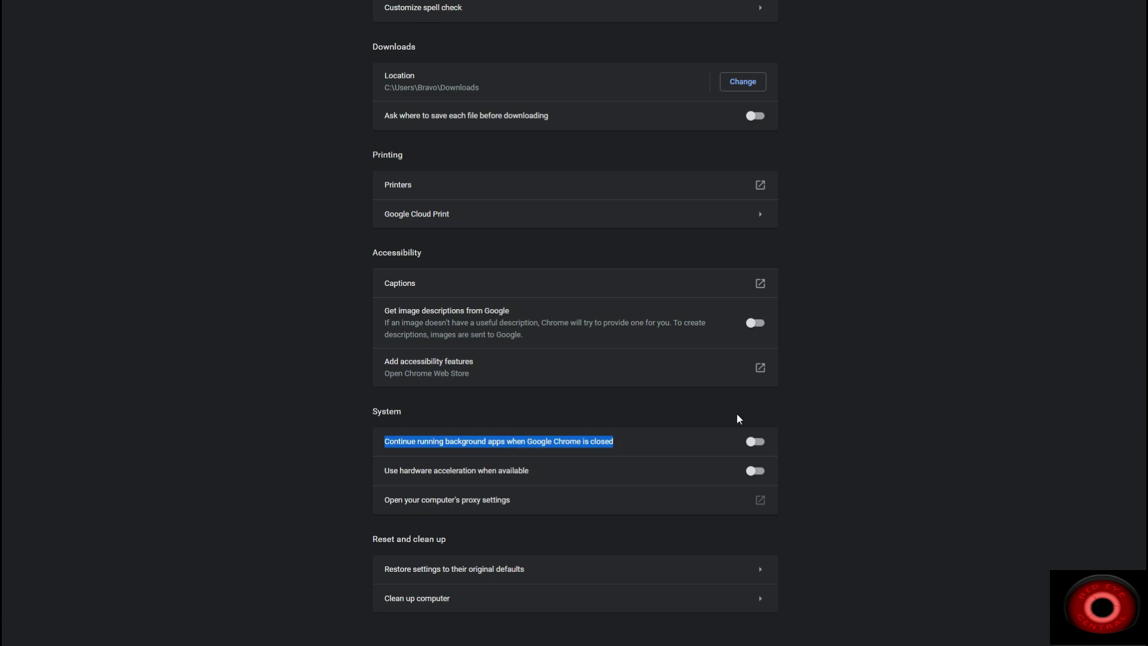
{"action": "left_click", "coordinate": [755, 443]}
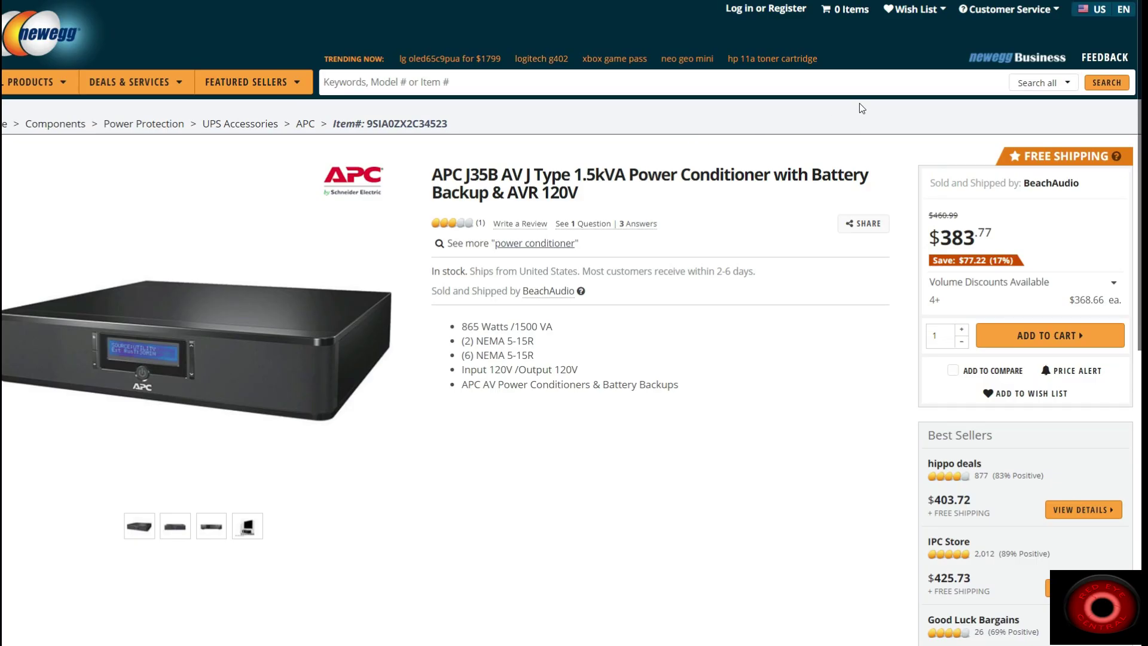
- Examine the scrollbar on the Newegg APC J35B power conditioner page, dismissing the developer mode extensions notice
{"action": "scroll", "coordinate": [860, 103], "scroll_direction": "down", "scroll_amount": 2}
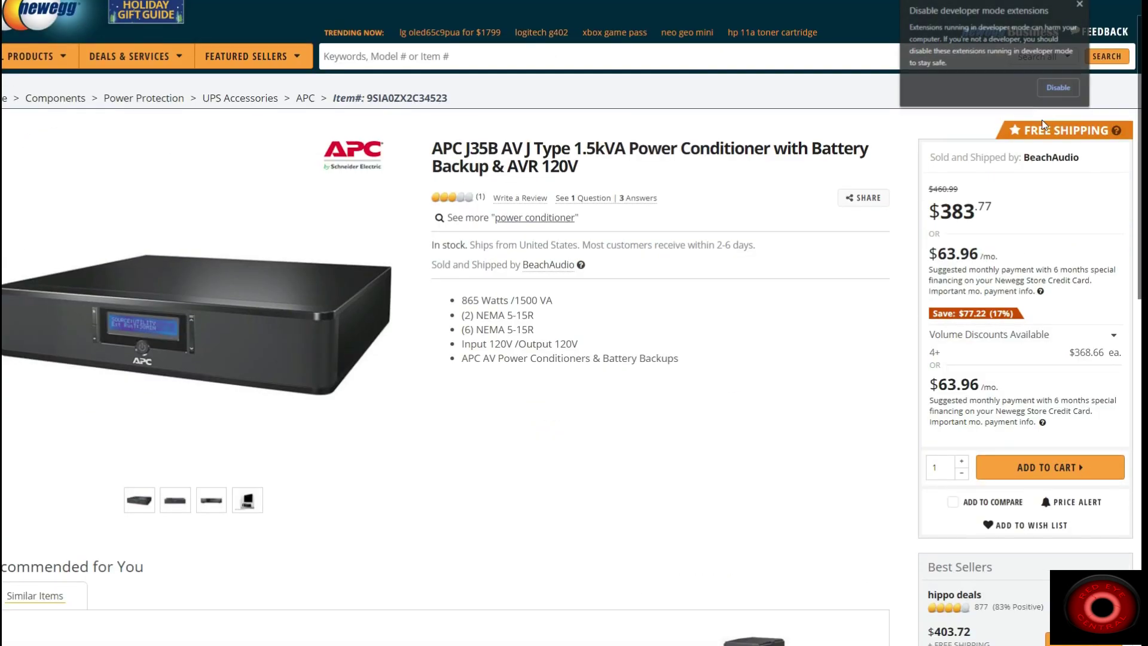
{"action": "scroll", "coordinate": [1126, 266], "scroll_direction": "down", "scroll_amount": 4}
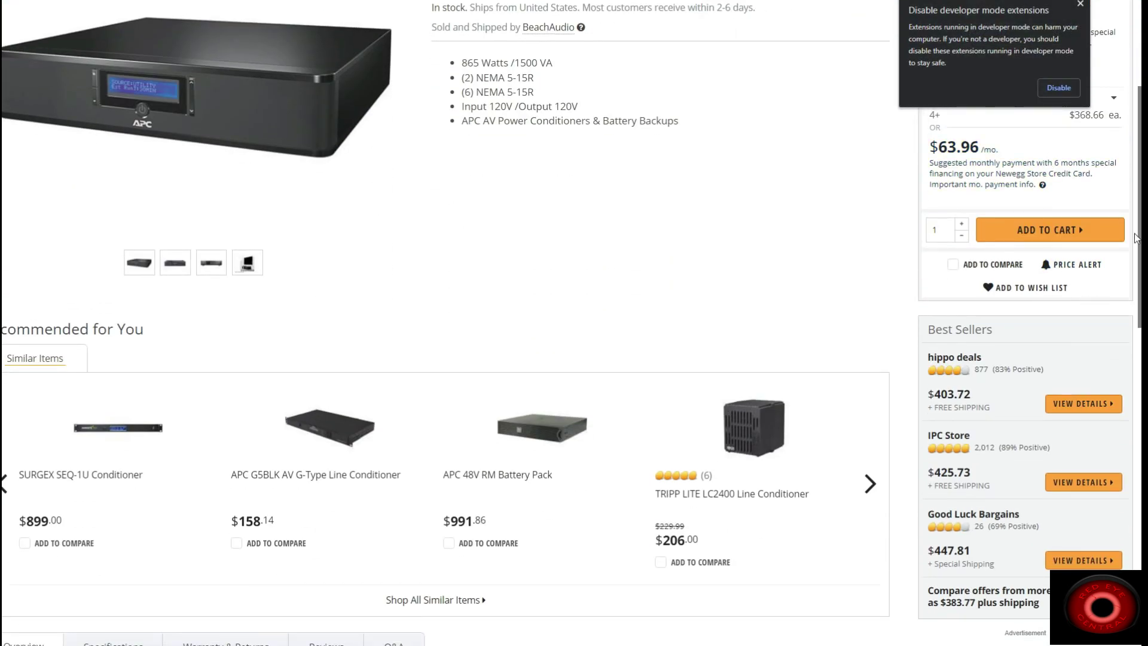
{"action": "left_click", "coordinate": [1080, 4]}
{"action": "scroll", "coordinate": [899, 270], "scroll_direction": "up", "scroll_amount": 3}
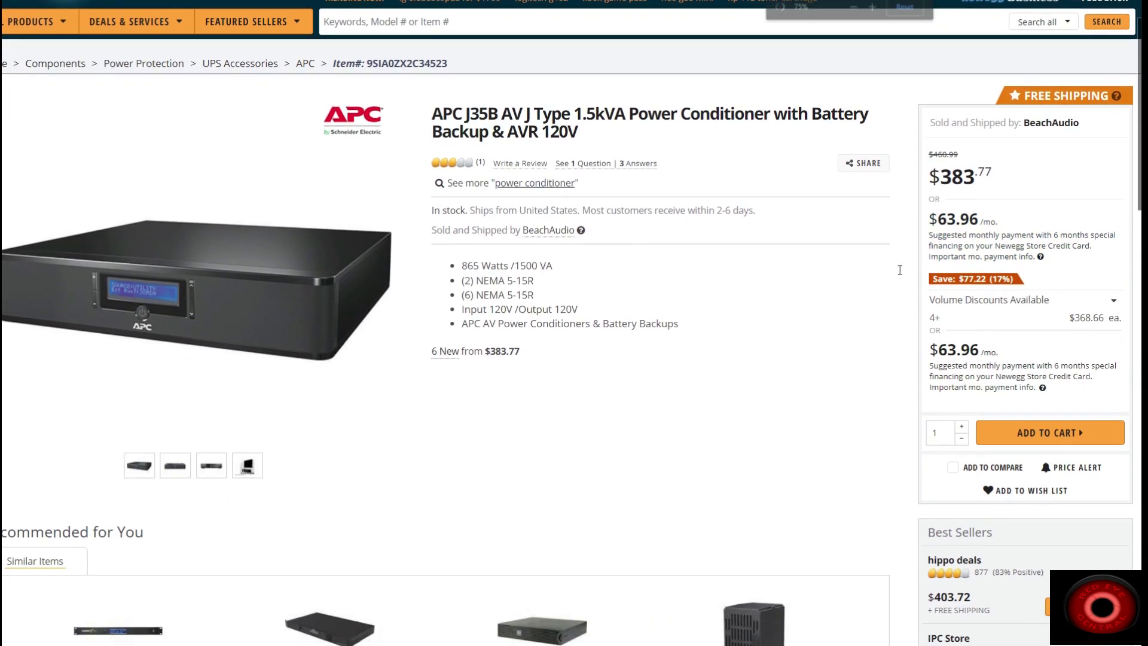